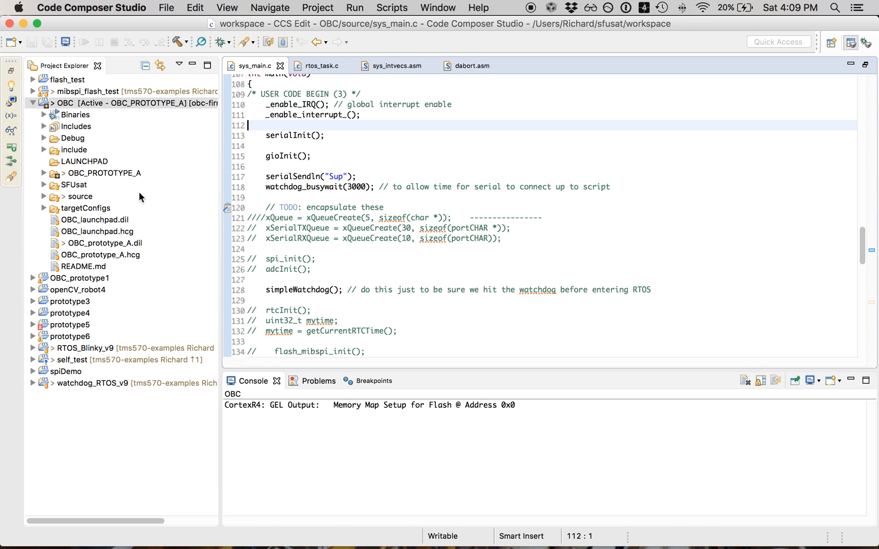
Step: Switch to the desktop, launch the Wine Staging terminal and make its window full screen
key(ctrl+Right)
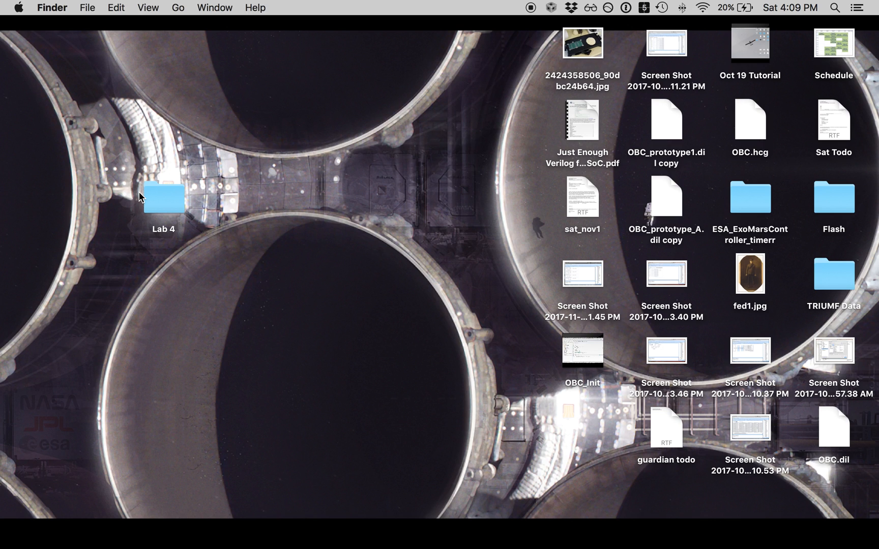
key(alt+space)
text(W)
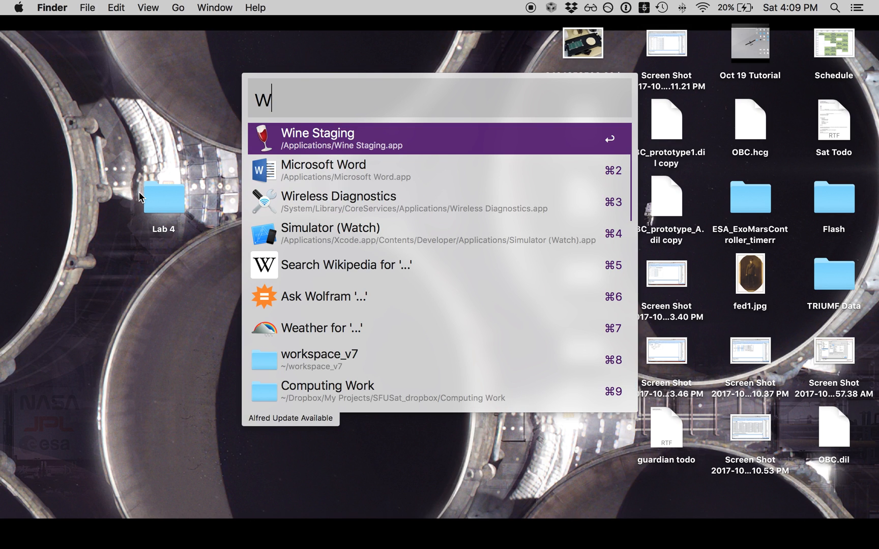
key(Escape)
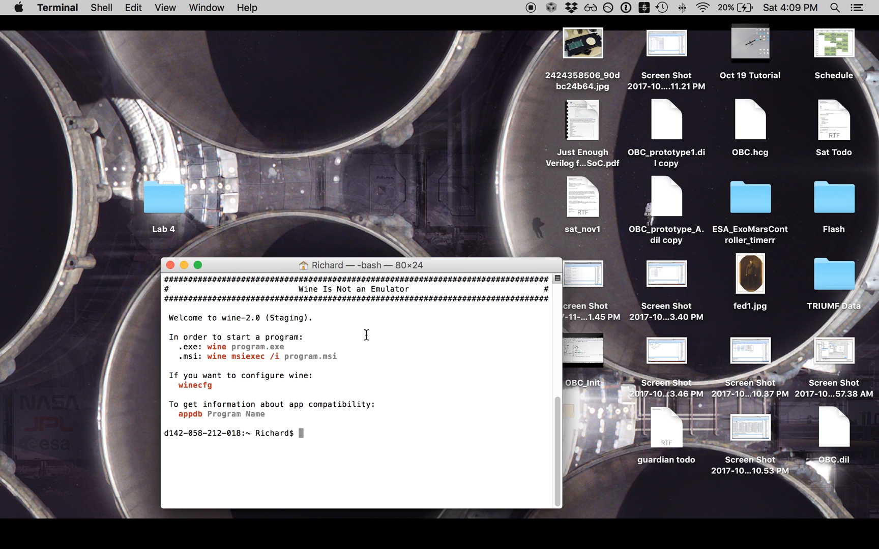
click(198, 266)
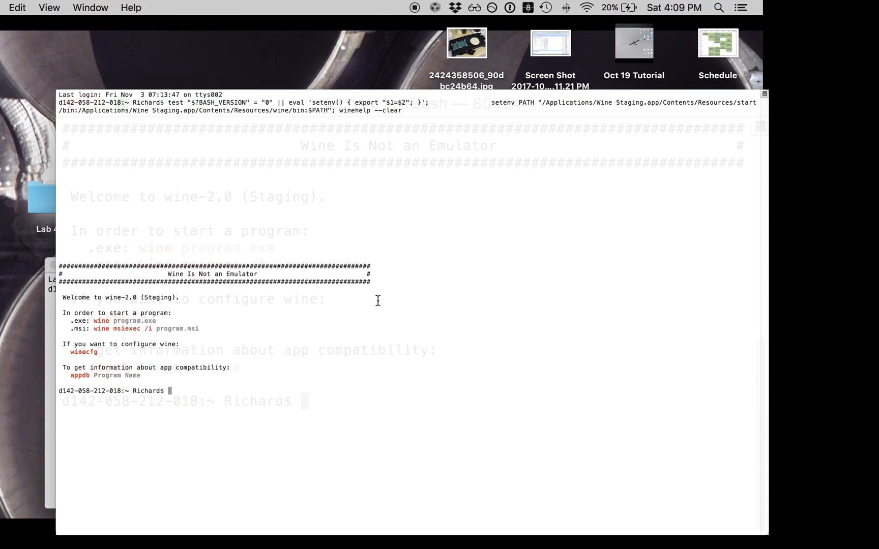
Step: Start HALCoGen by running "wine halcogen" from the ti directory, and fit its window to the screen
text(cd ti)
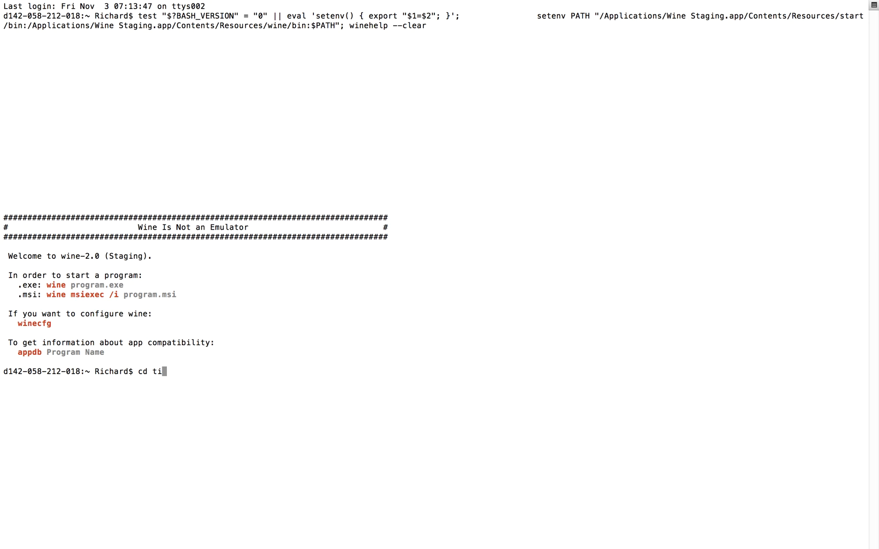
key(Return)
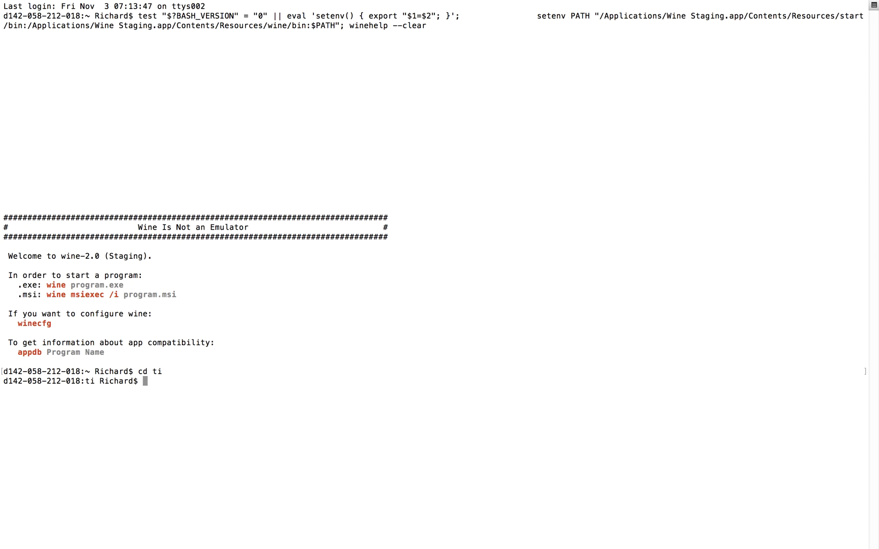
text(wine halcogen)
key(Return)
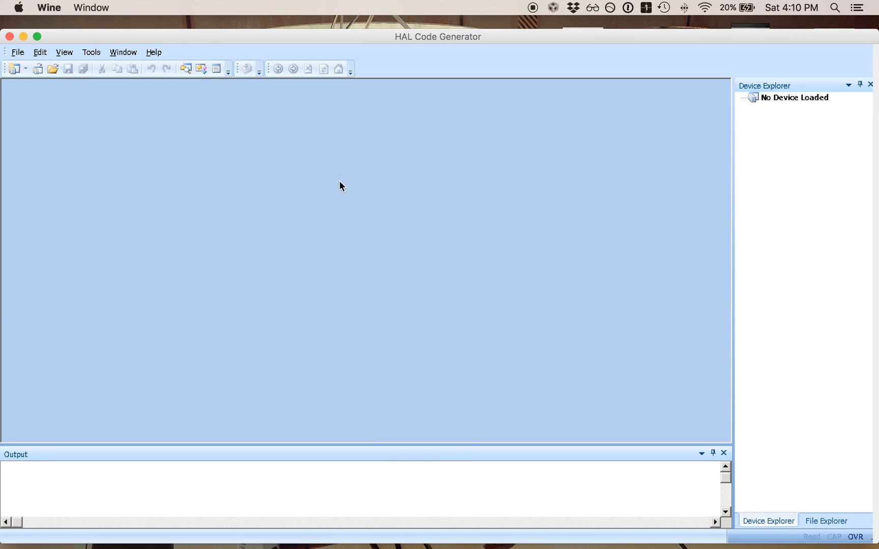
drag(281, 37, 282, 18)
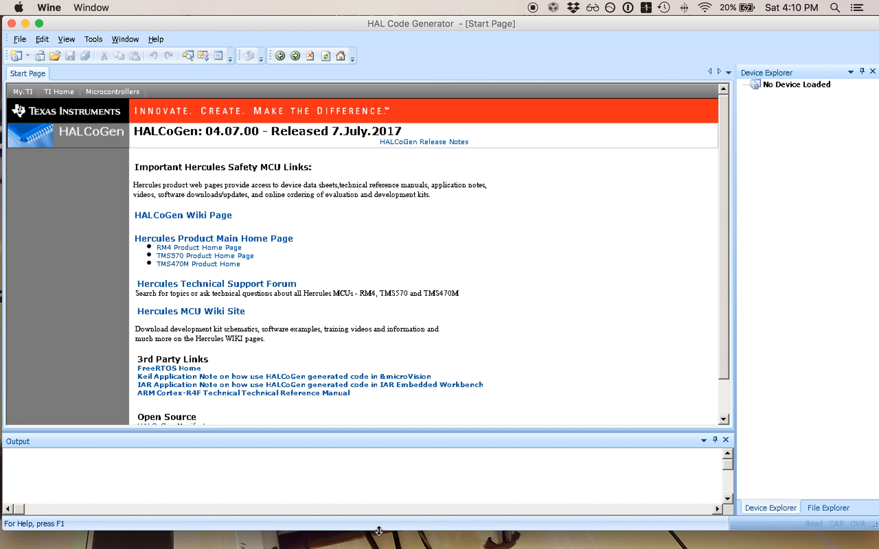
drag(381, 537, 382, 548)
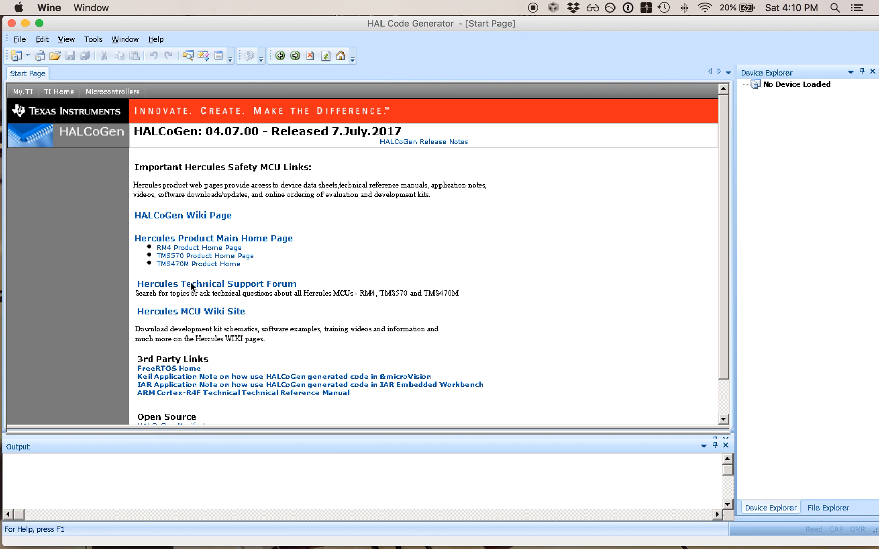
Step: Open the HALCoGen project OBC_prototype_A.hcg from the obc-firmware folder
click(20, 39)
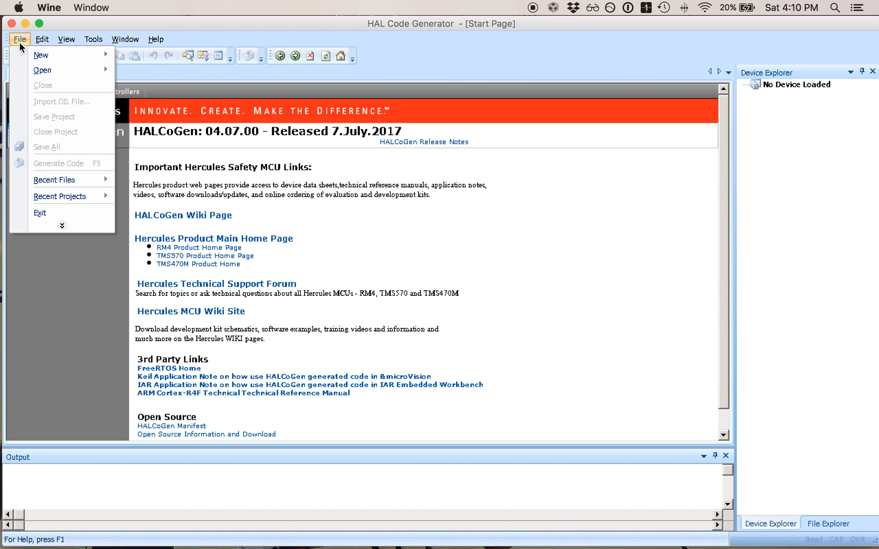
mouse_move(50, 70)
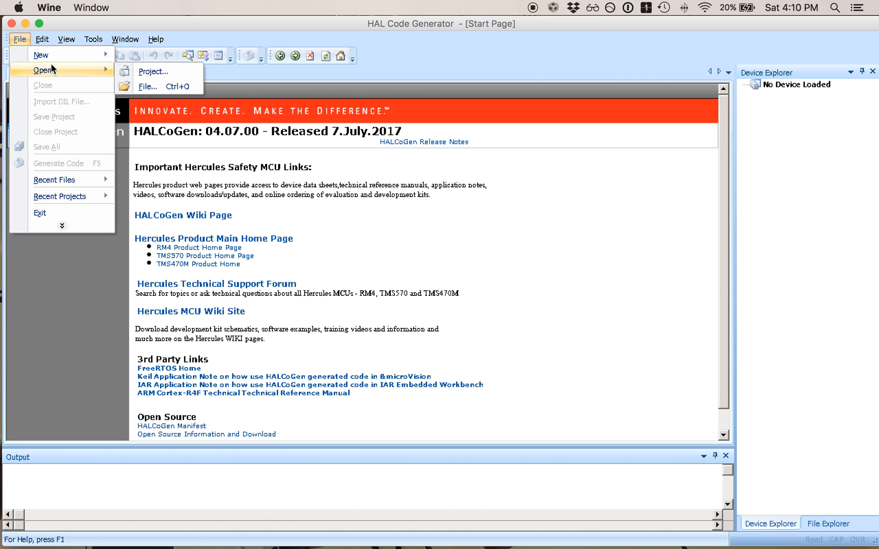
click(157, 72)
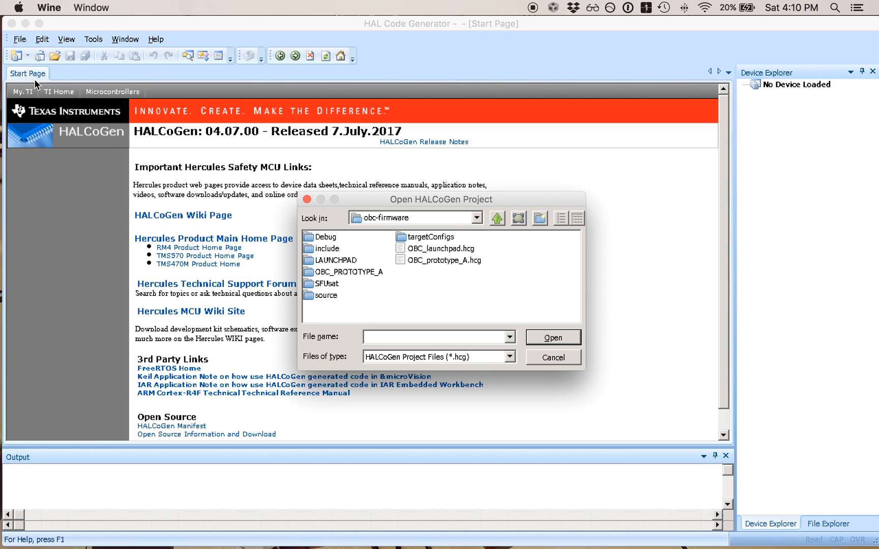
drag(422, 196, 354, 121)
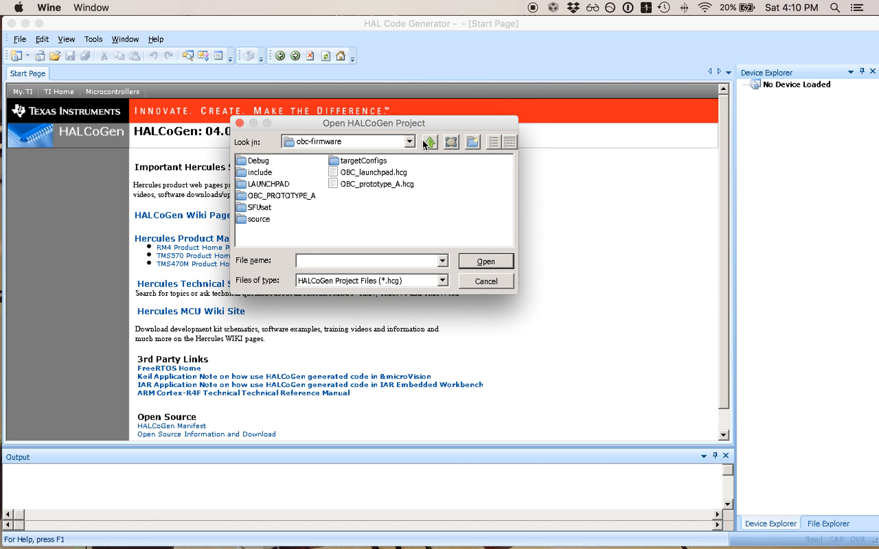
click(361, 184)
click(382, 199)
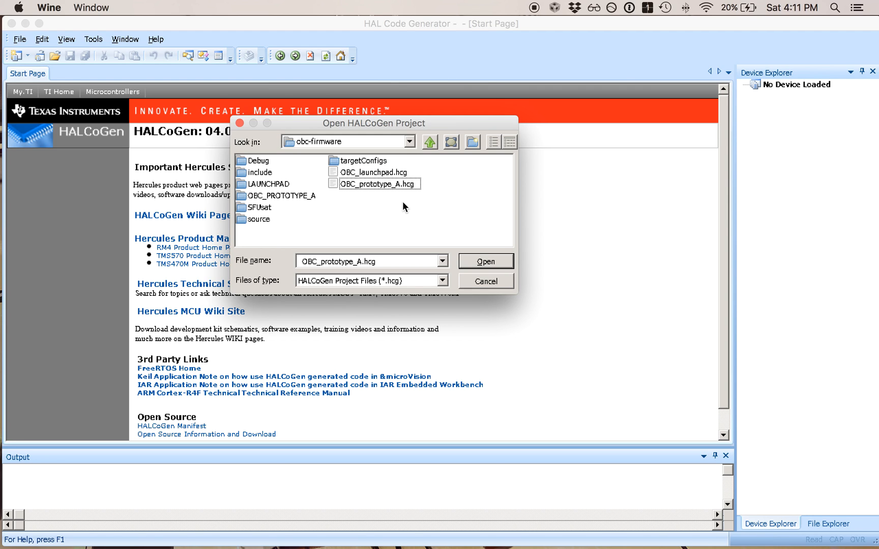
click(355, 183)
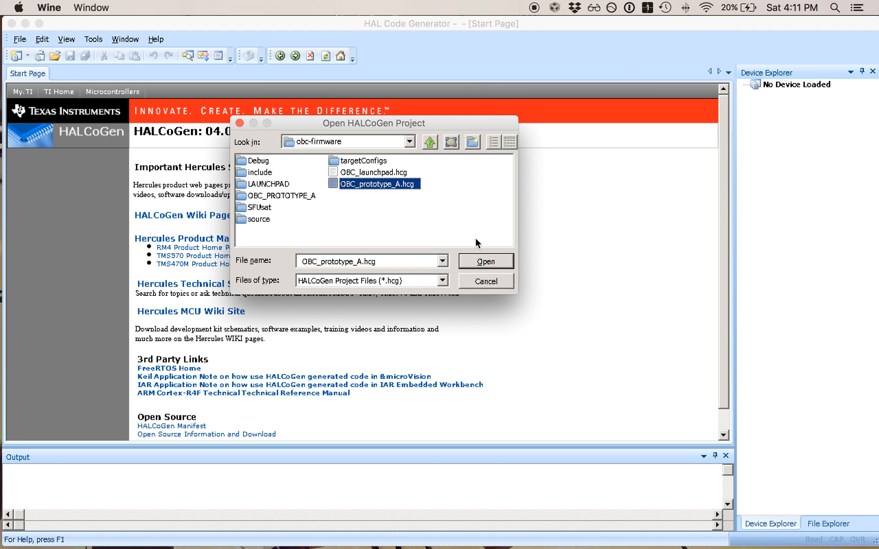
click(493, 261)
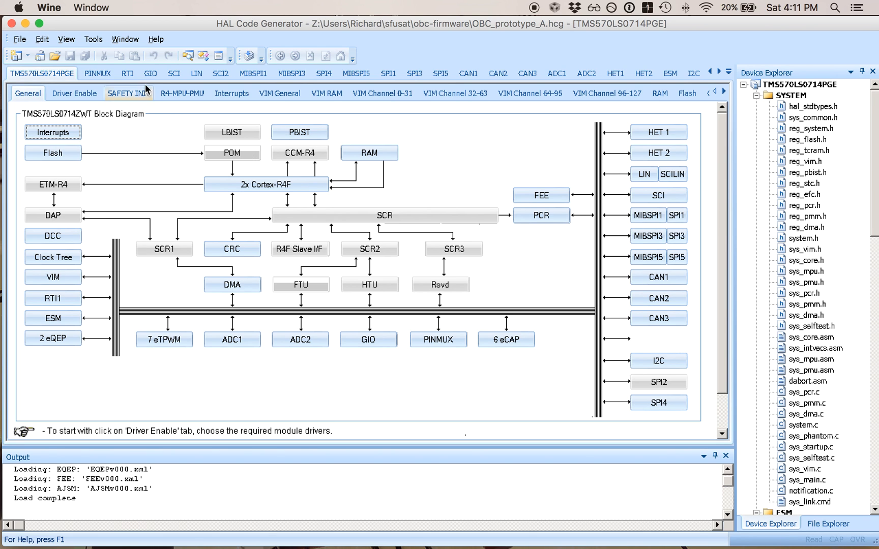
Step: Set the DOUT value of GIO Port A Bit 6 to 1
click(155, 73)
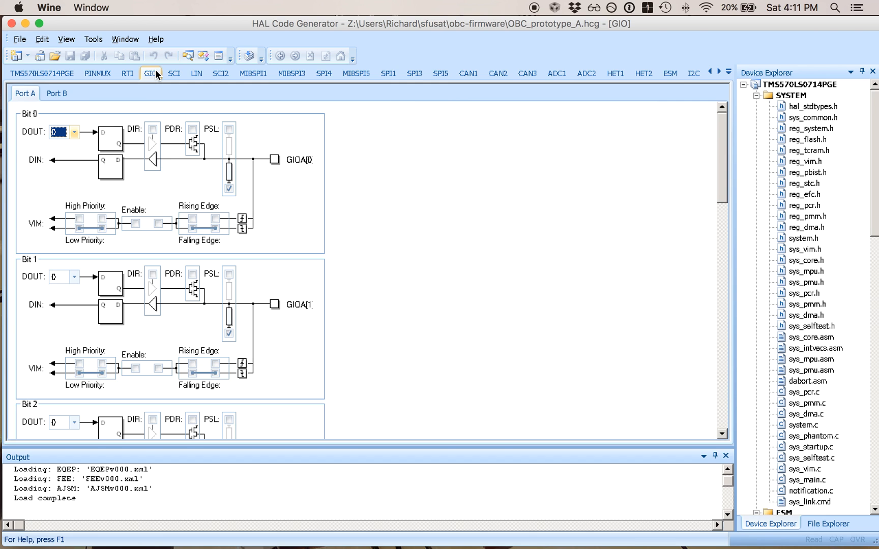
scroll(367, 178, down, 5)
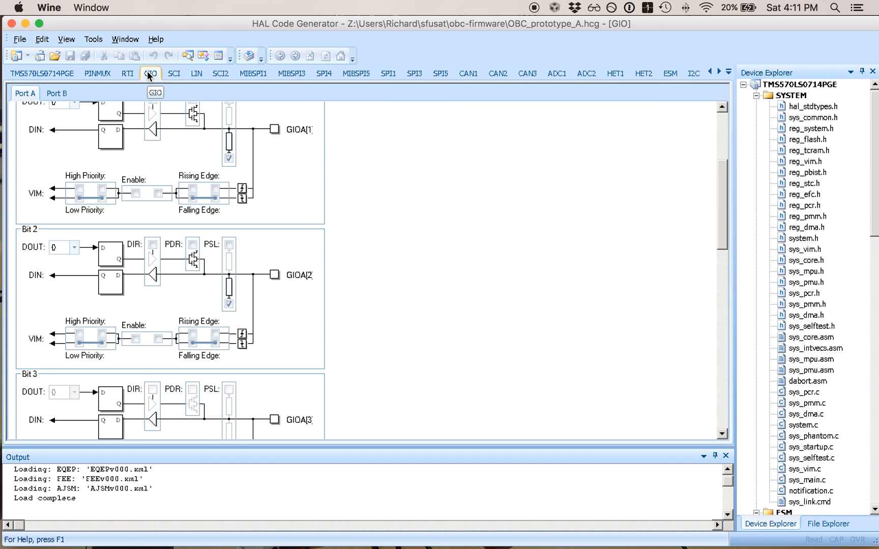
scroll(387, 167, down, 10)
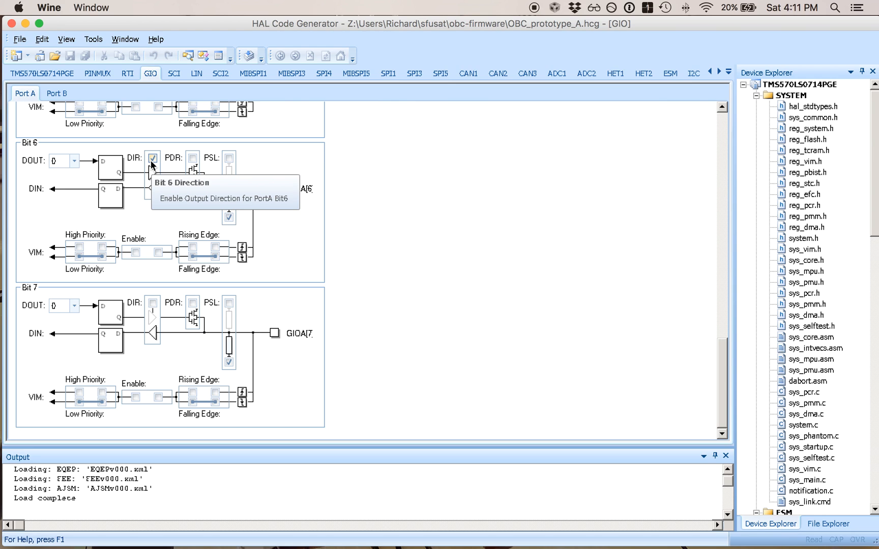
click(75, 163)
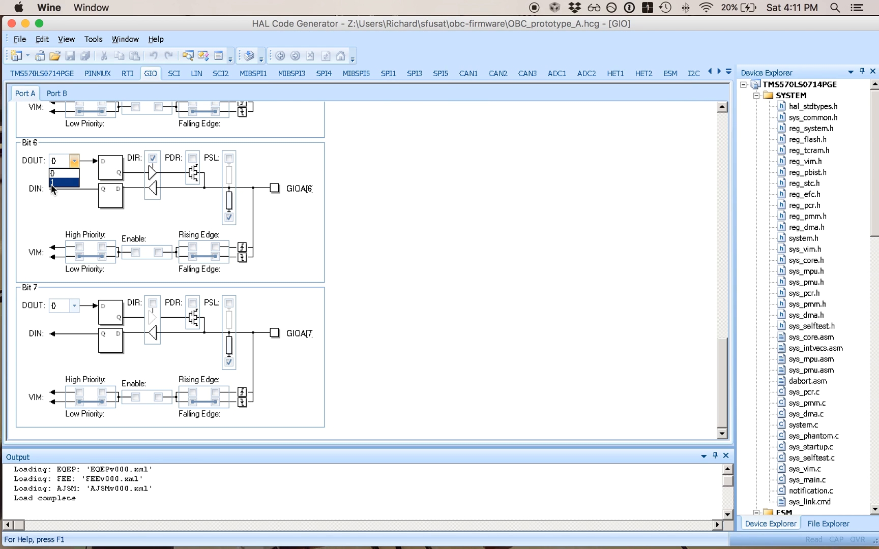
click(63, 182)
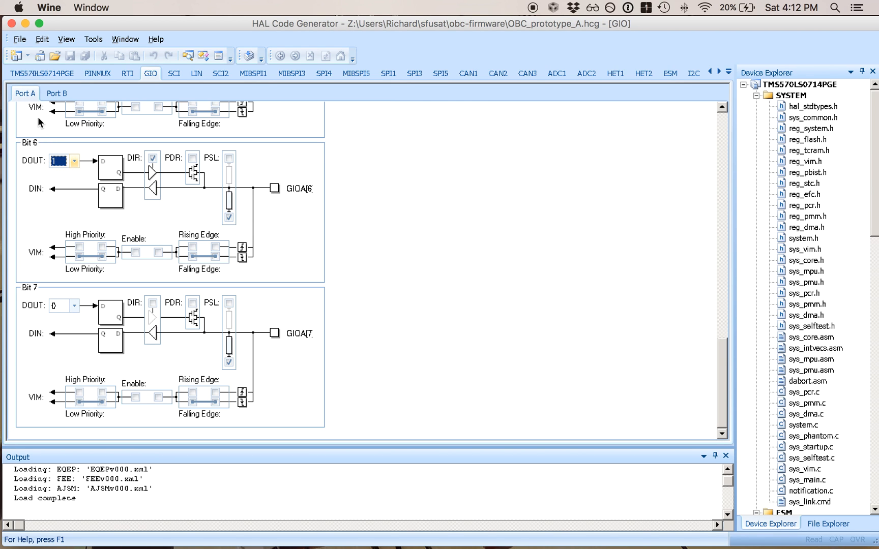
Step: Save the HALCoGen project and generate its code
click(19, 39)
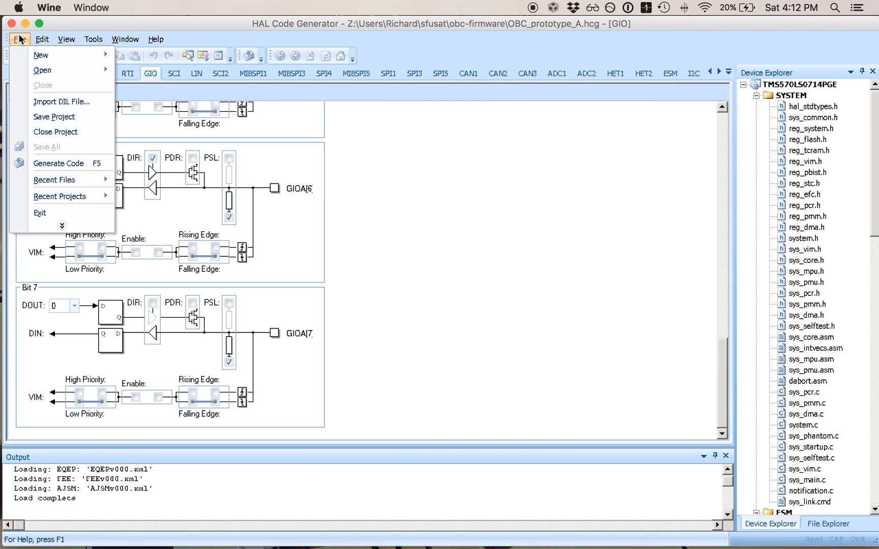
click(30, 117)
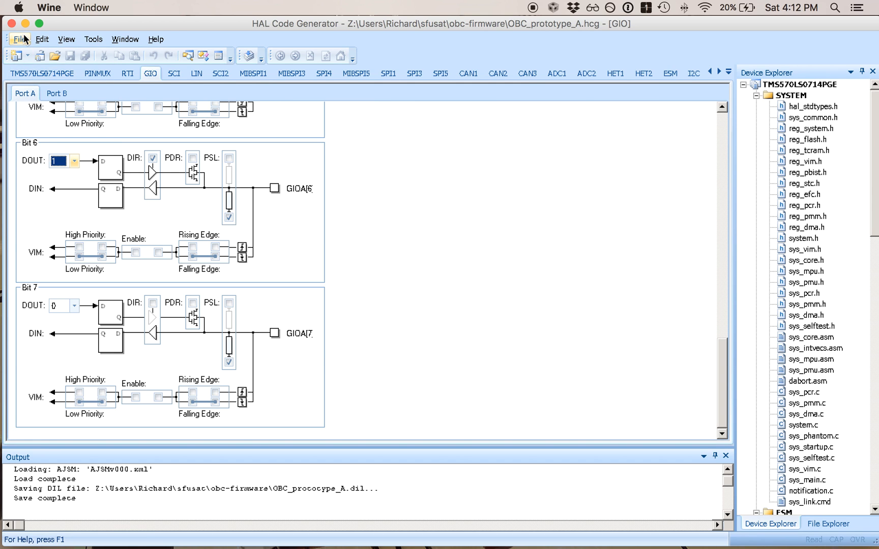
click(25, 39)
click(46, 159)
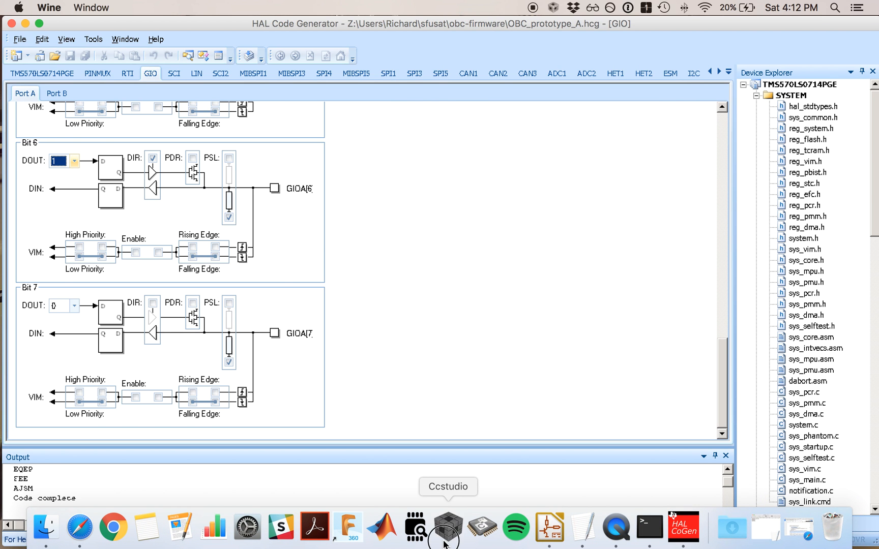
Step: Switch to Code Composer Studio, reload the changed sys_main.c from disk and refresh the OBC project
click(444, 543)
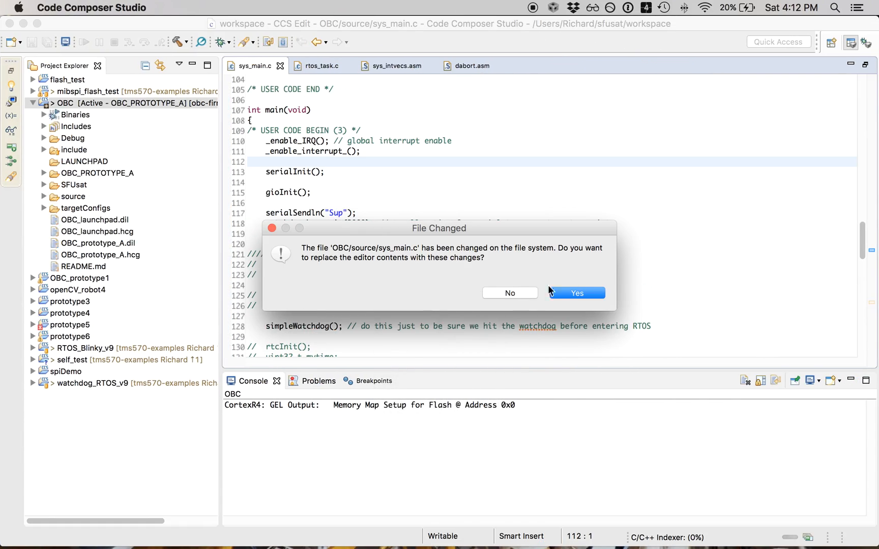
click(575, 294)
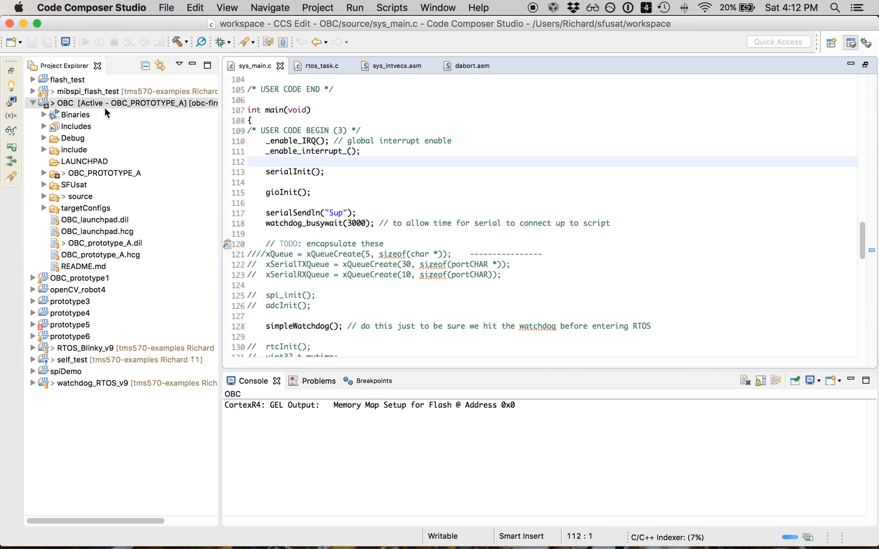
click(67, 105)
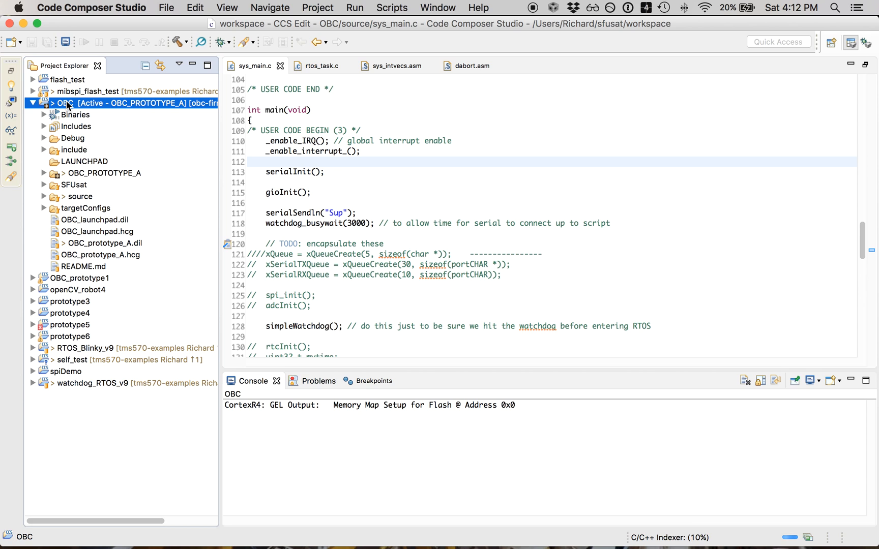
right_click(62, 105)
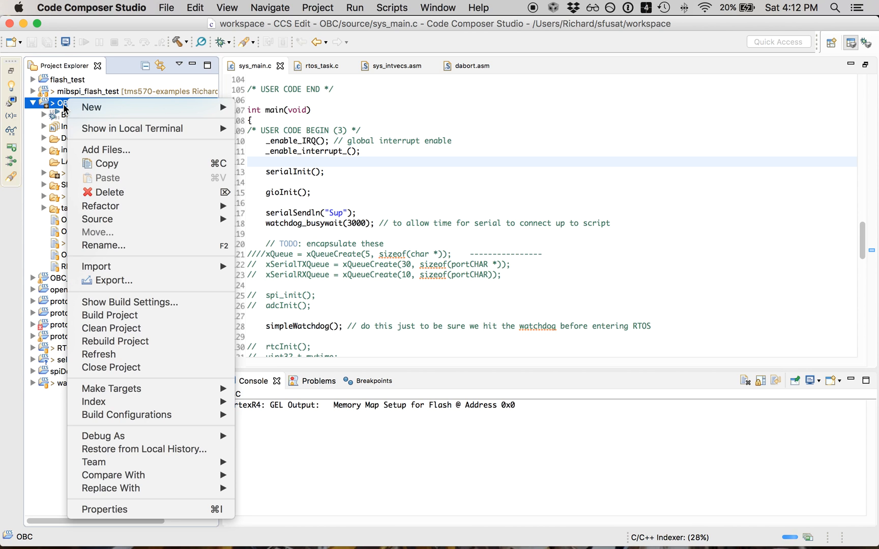
click(136, 355)
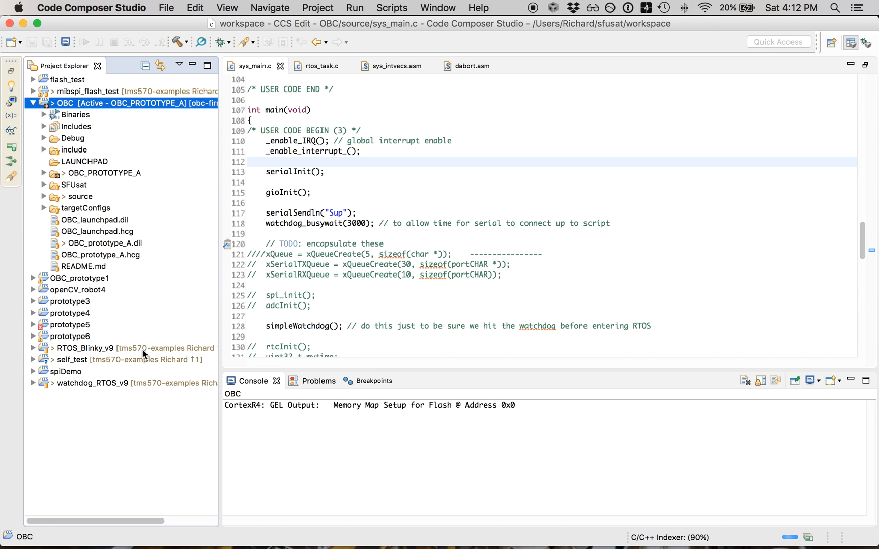
Step: Build the OBC project and open the source location of the missing #endif error in rti.c
click(178, 41)
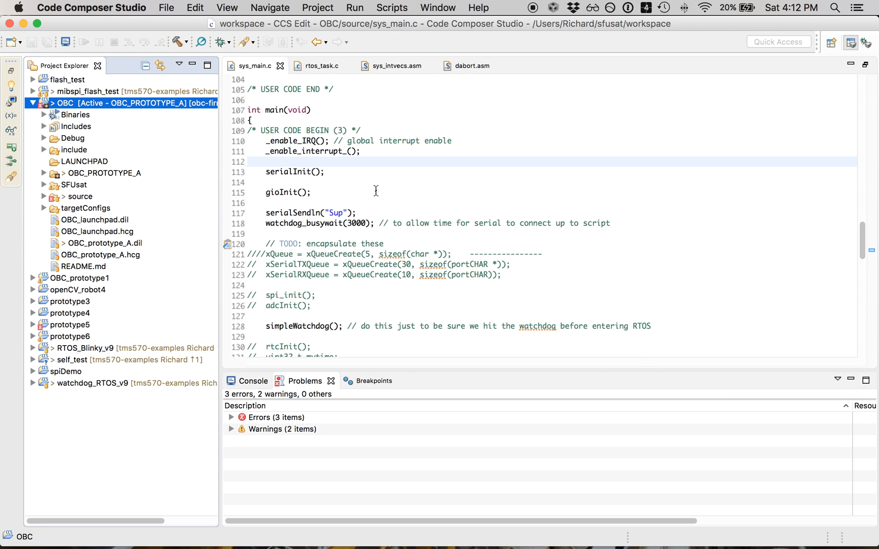
scroll(390, 215, down, 3)
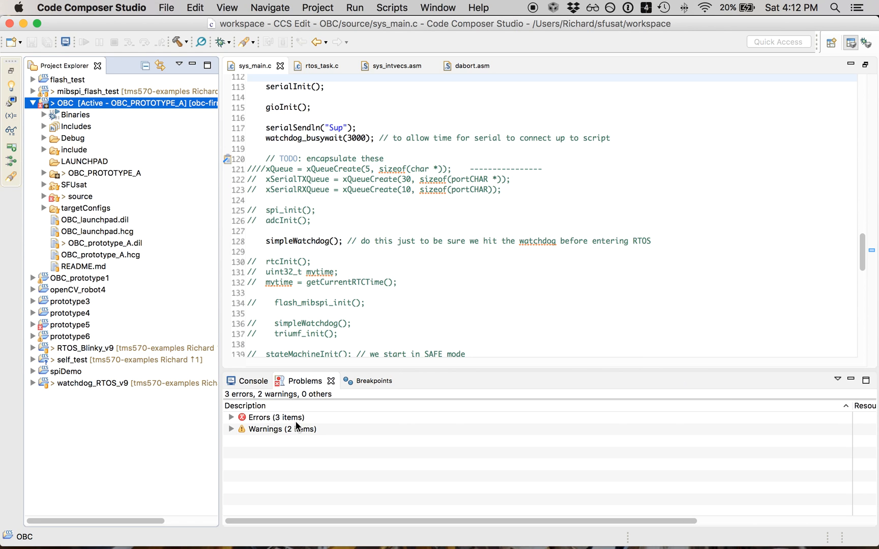
click(231, 417)
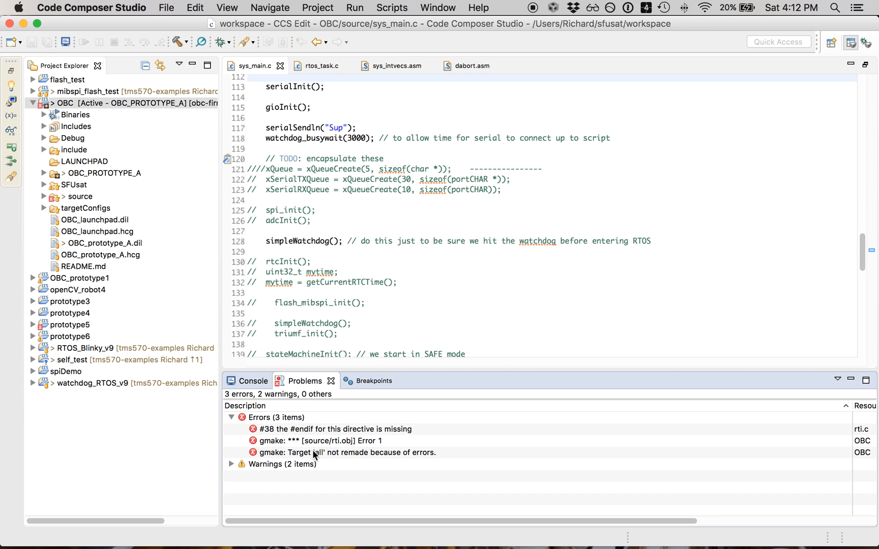
click(294, 431)
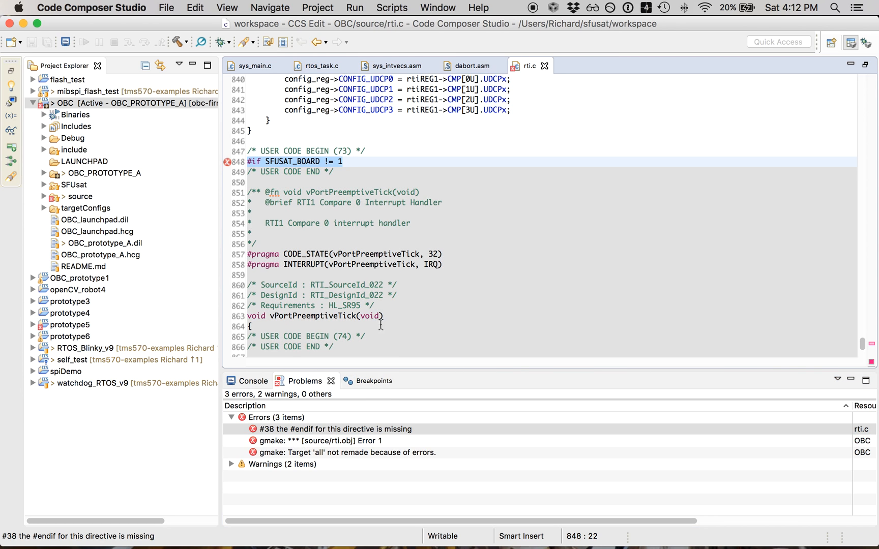
click(403, 244)
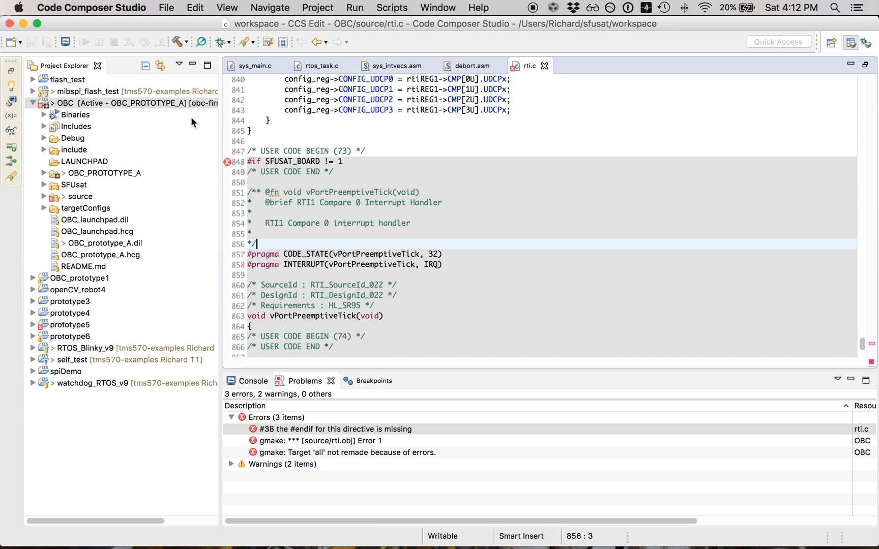
Step: Open the OBC project properties and check the SFUSAT_BOARD symbol for the OBC_PROTOTYPE_A configuration under Paths and Symbols
click(178, 106)
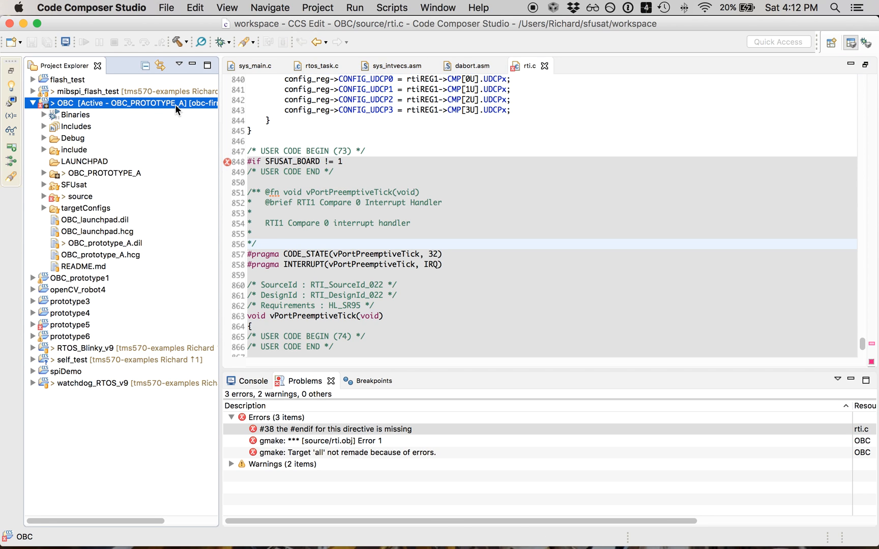
key(super+i)
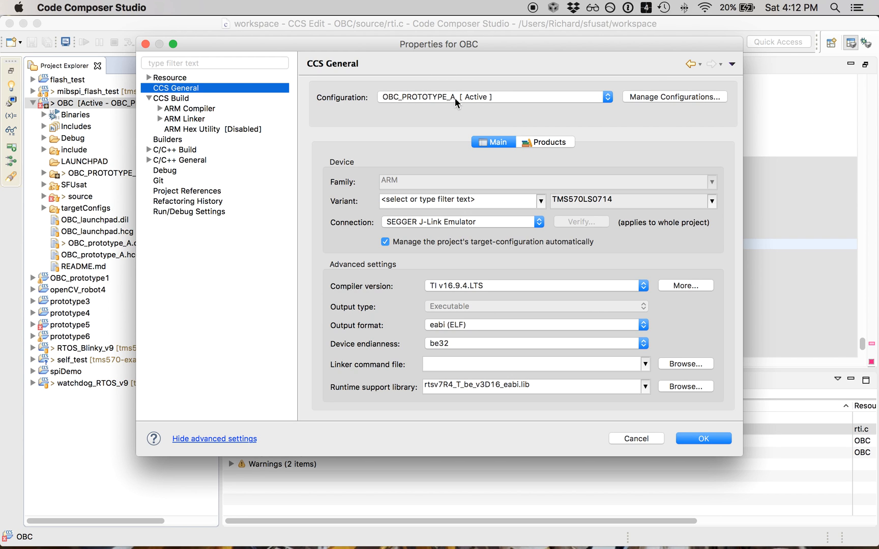
click(148, 160)
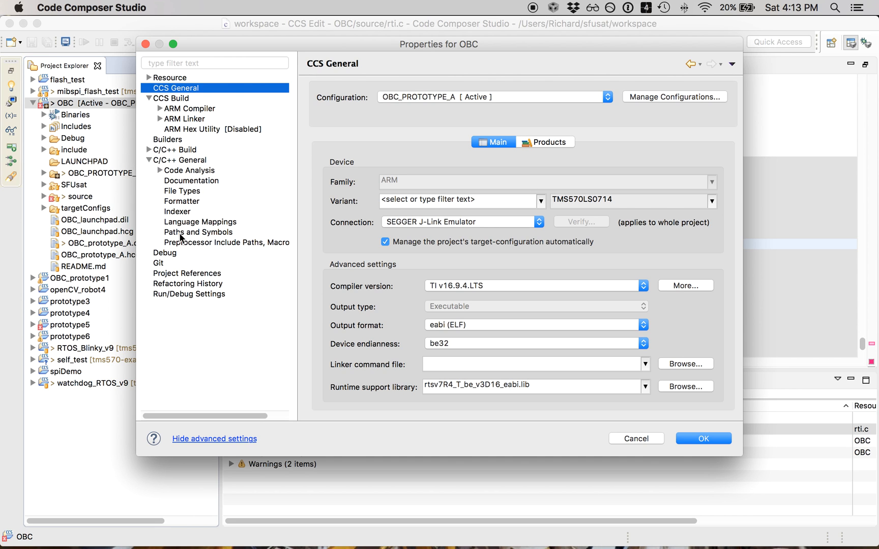
click(182, 233)
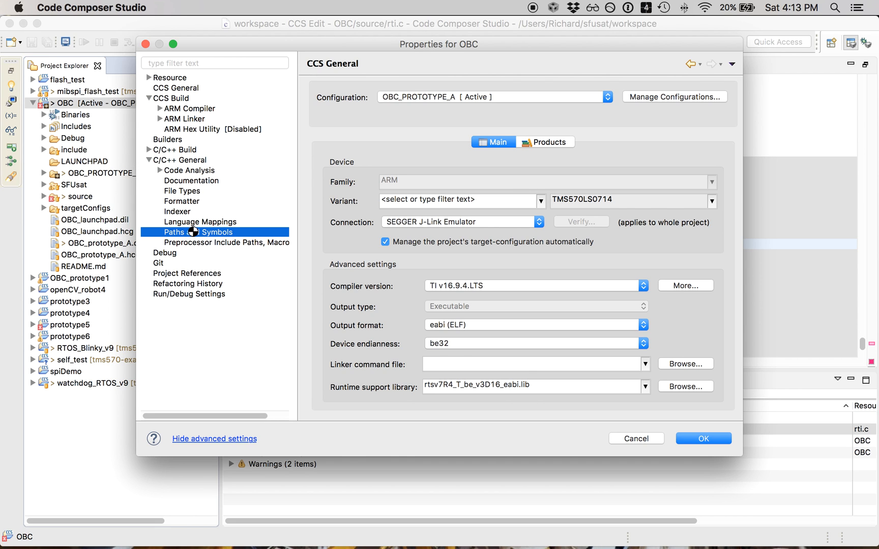
click(408, 142)
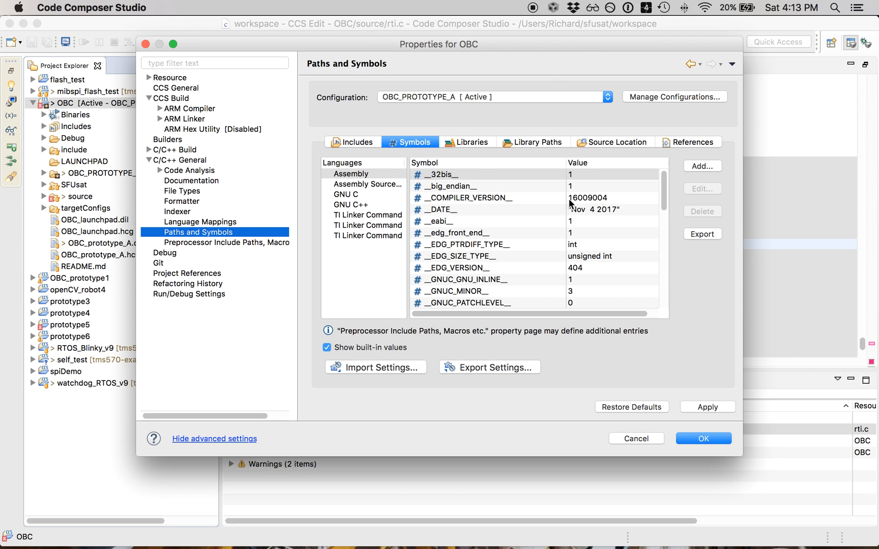
drag(663, 188, 664, 288)
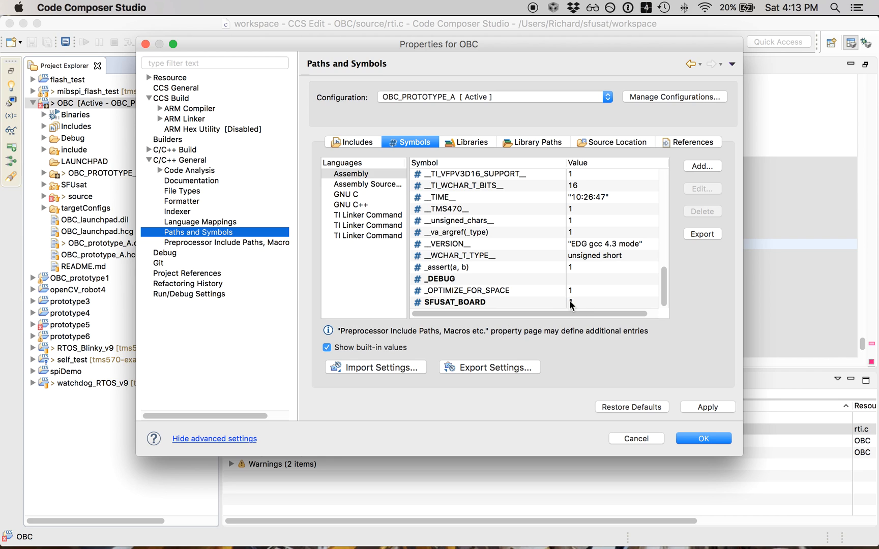
Step: Look through the symbols defined for each language in the LAUNCHPAD configuration
click(425, 95)
click(408, 85)
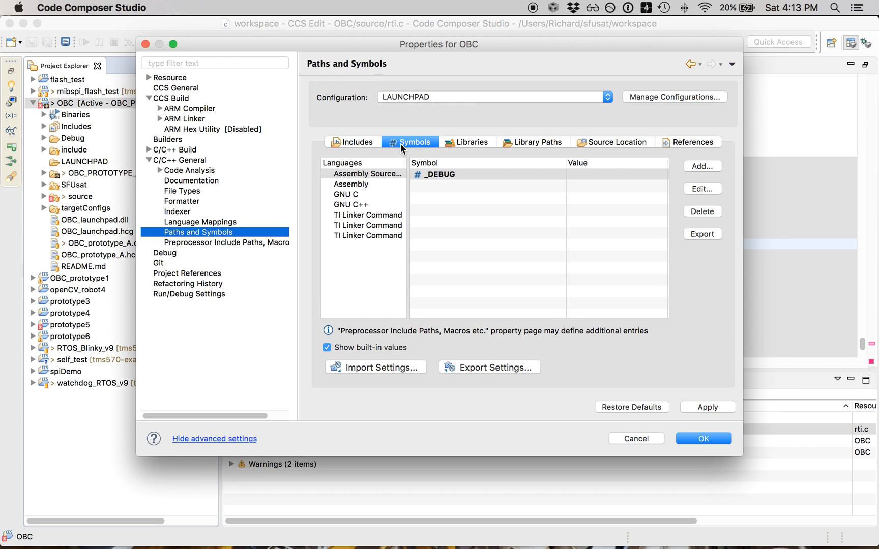
click(364, 175)
click(346, 185)
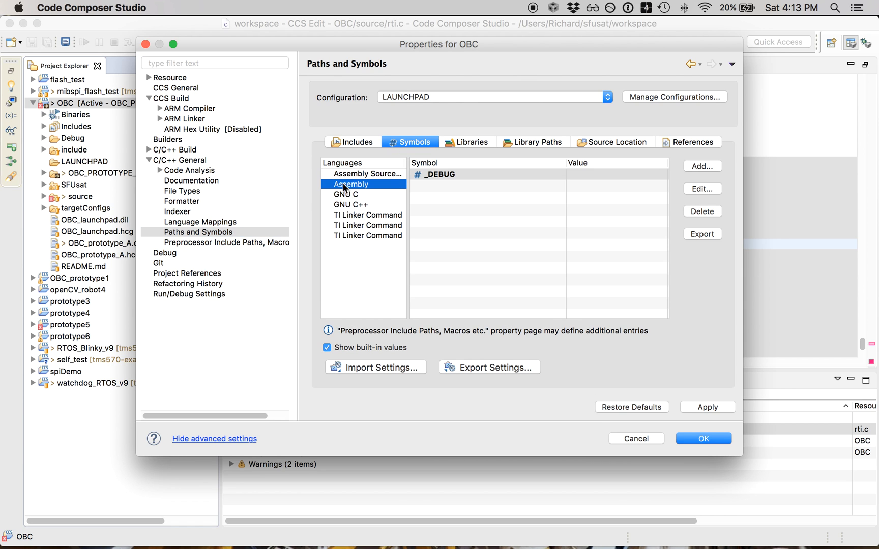
click(203, 222)
click(212, 232)
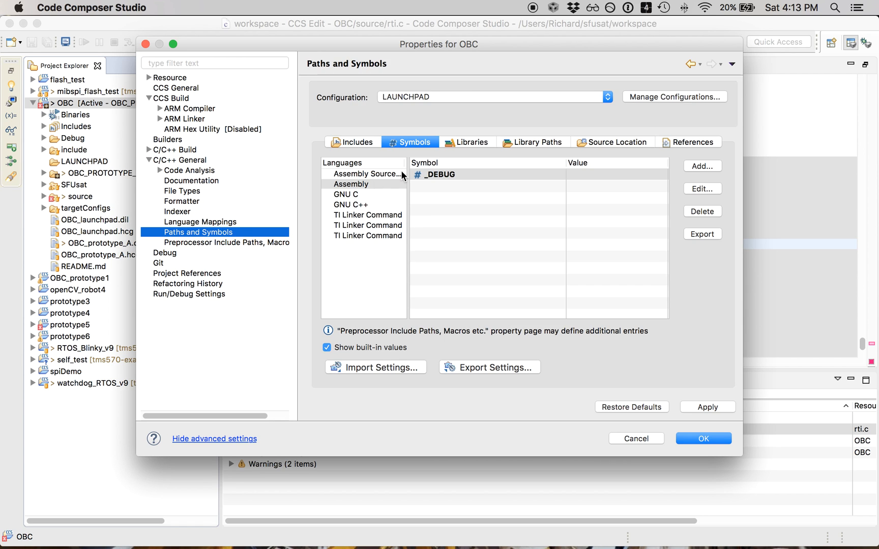
click(408, 97)
click(406, 99)
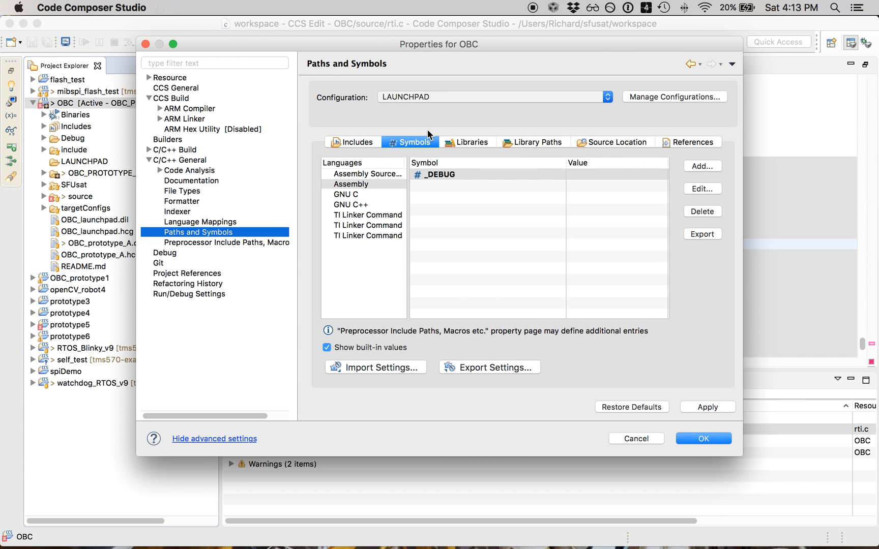
click(361, 174)
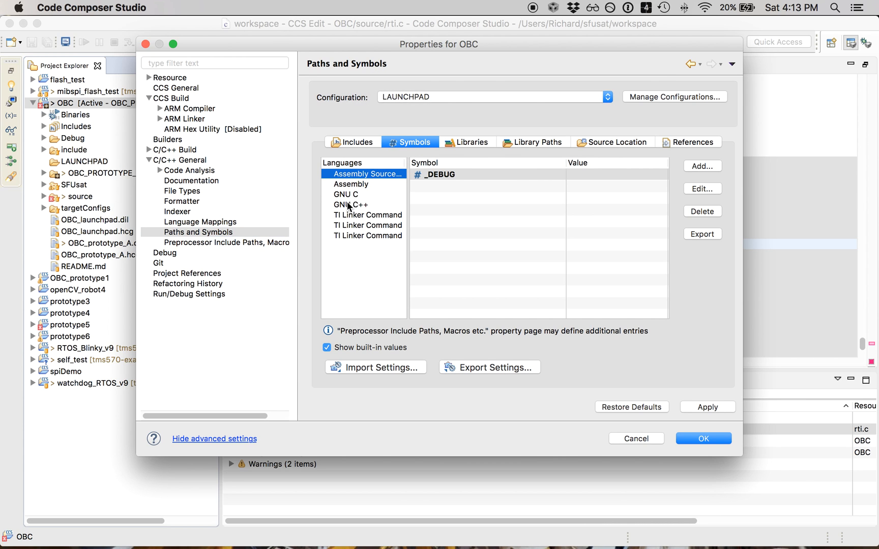
click(359, 195)
click(356, 206)
click(367, 225)
click(349, 175)
Step: Recheck SFUSAT_BOARD in the assembly source symbols of the OBC_PROTOTYPE_A configuration, then close the properties without changes
click(425, 99)
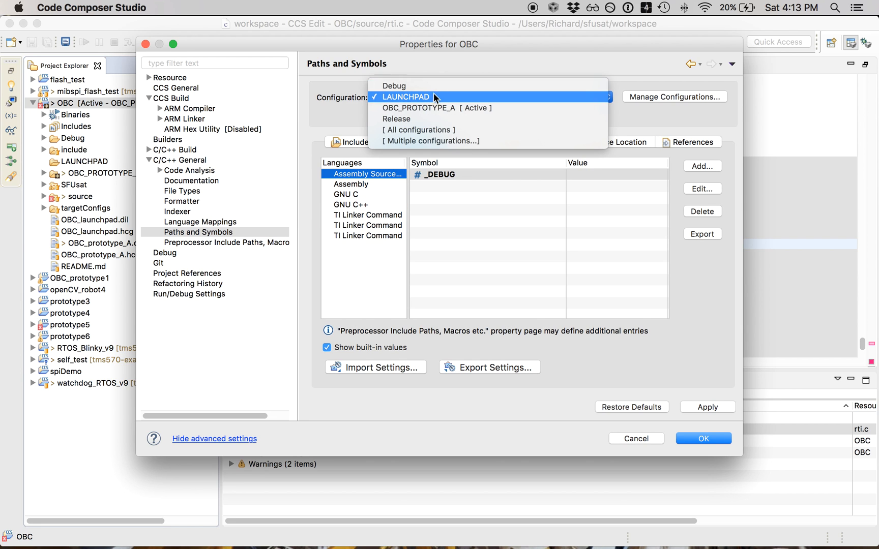
click(433, 107)
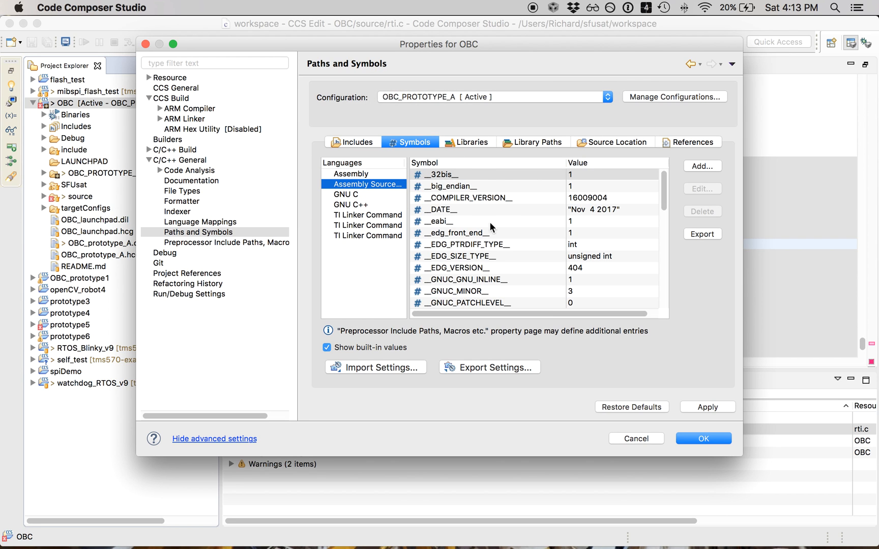
scroll(524, 188, down, 10)
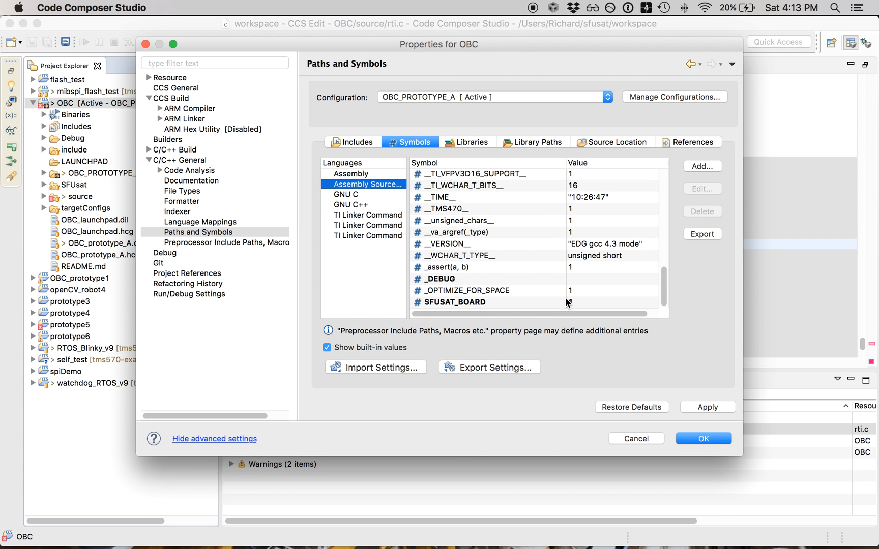
click(636, 438)
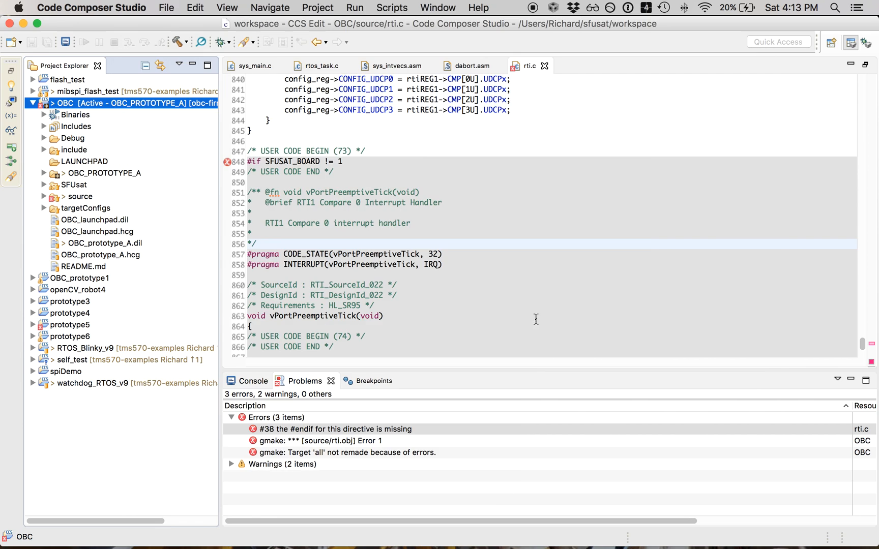
Step: Examine the #if SFUSAT_BOARD != 1 directive in rti.c and the code it encloses down to the end of the file
click(514, 255)
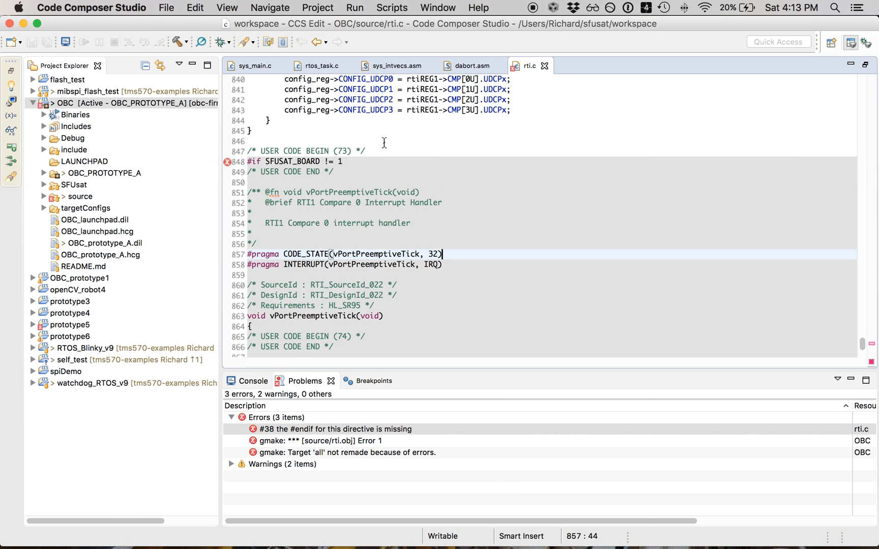
click(357, 162)
drag(252, 163, 269, 164)
double_click(290, 165)
click(345, 159)
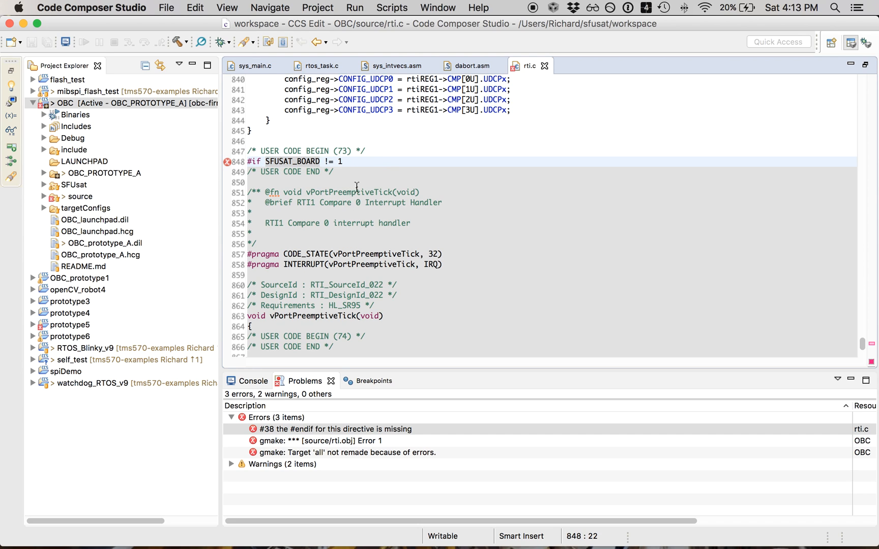
scroll(315, 162, down, 5)
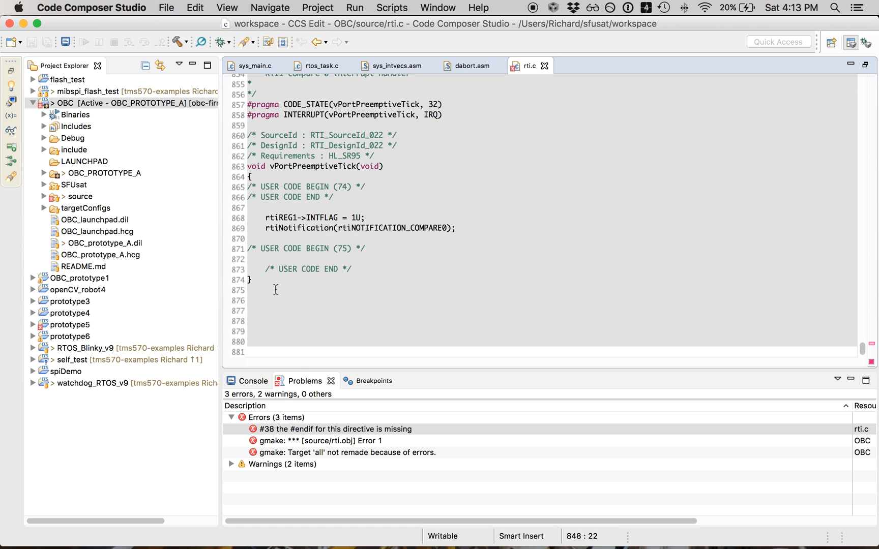
scroll(318, 278, up, 3)
scroll(342, 252, down, 3)
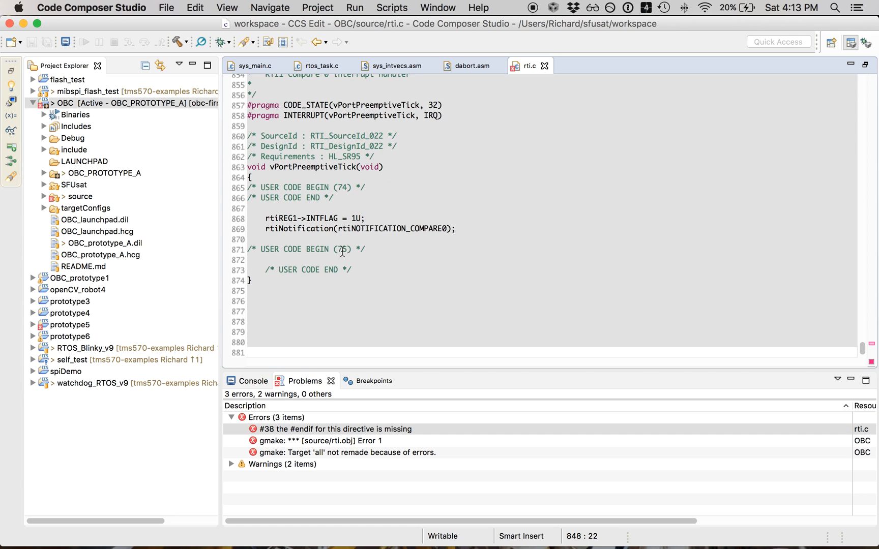
Step: Add #endif on a new line after the closing brace of vPortPreemptiveTick in rti.c and save the file
click(366, 263)
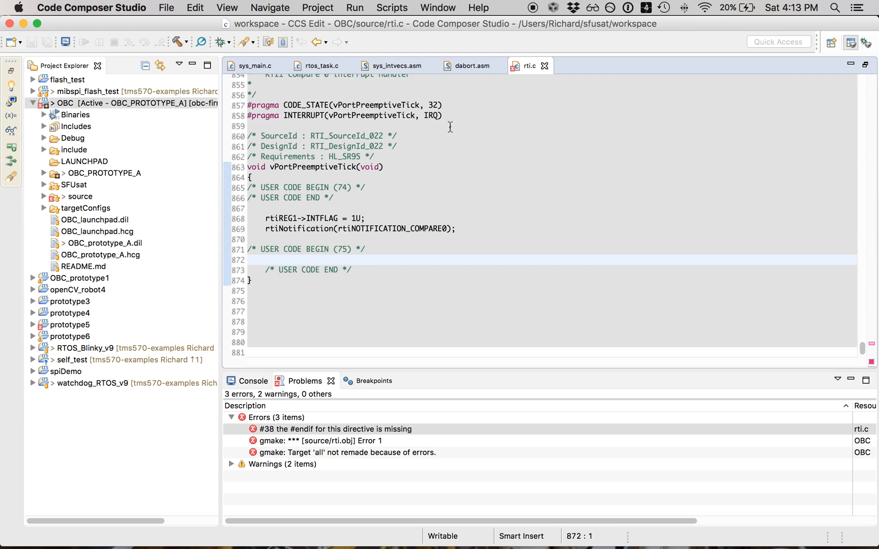
click(331, 275)
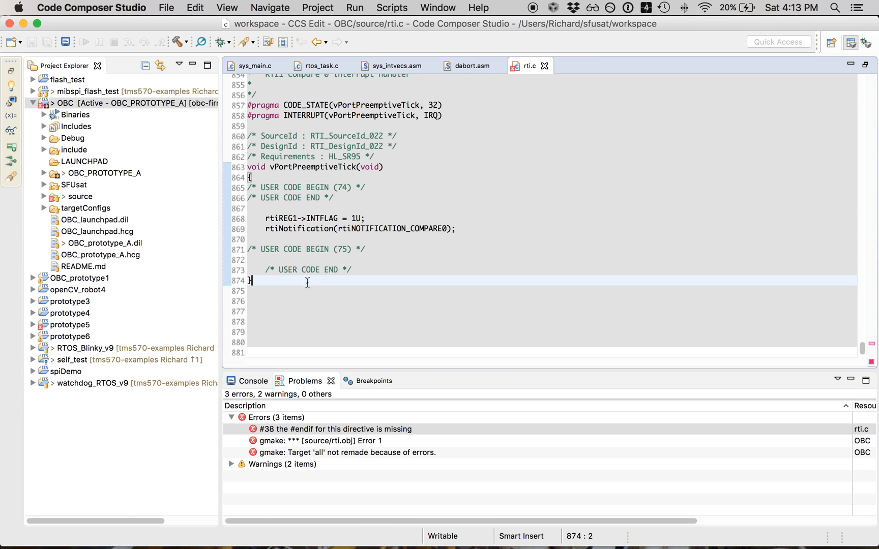
key(Return)
text(#)
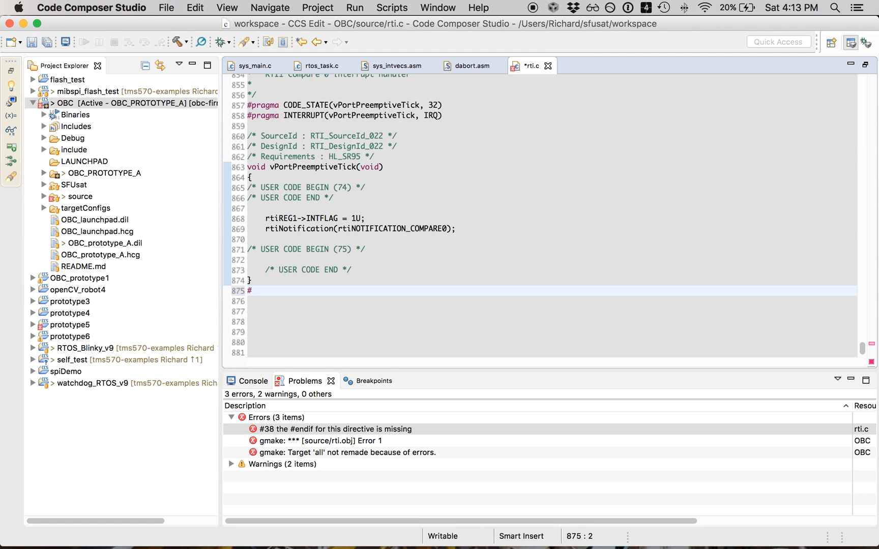
text(endif)
key(Return)
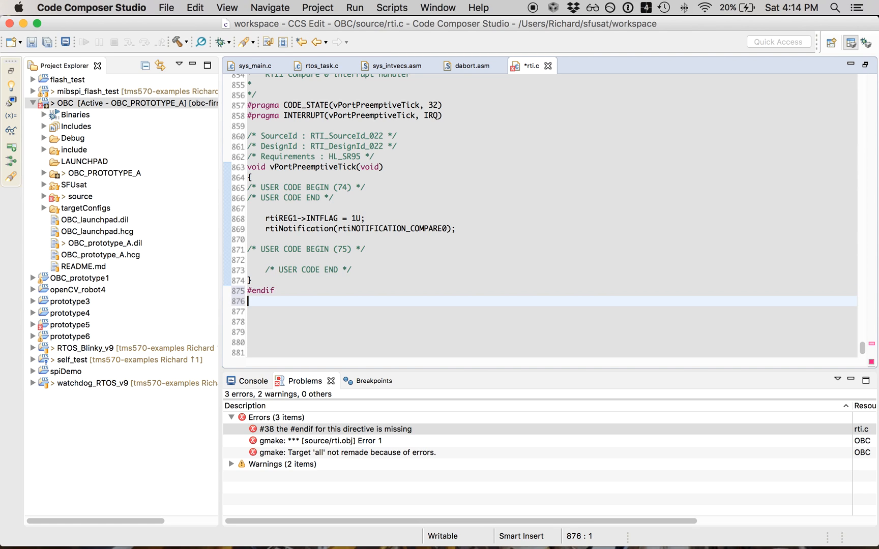
key(super+s)
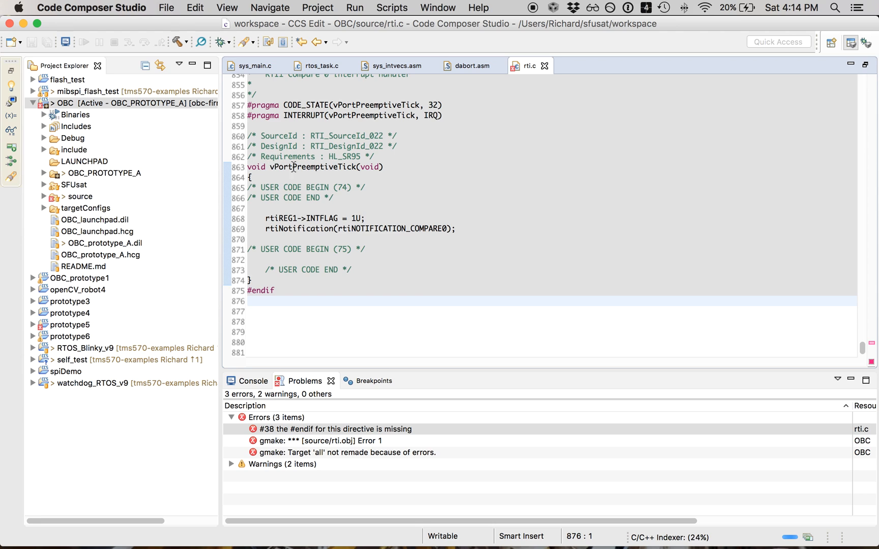
Step: Compare the position of the new #endif with the USER CODE (75) begin and end markers in rti.c
click(239, 249)
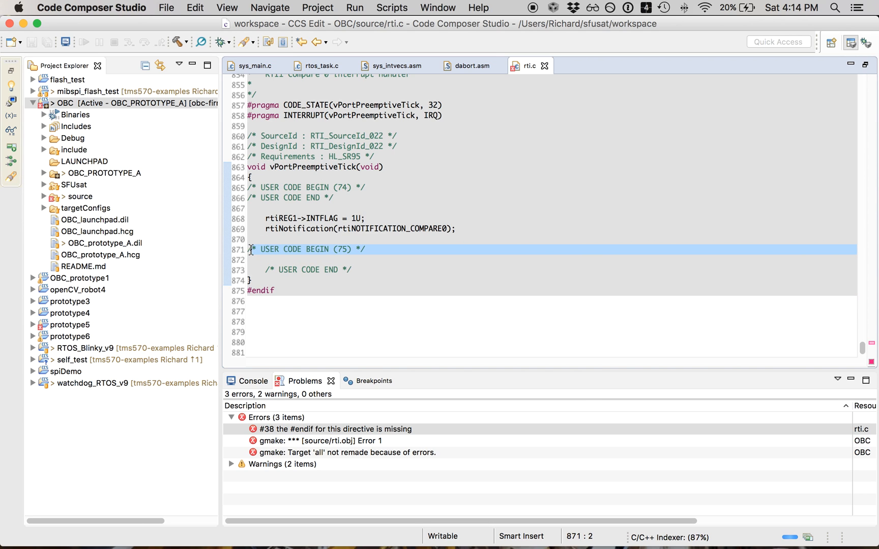
double_click(288, 270)
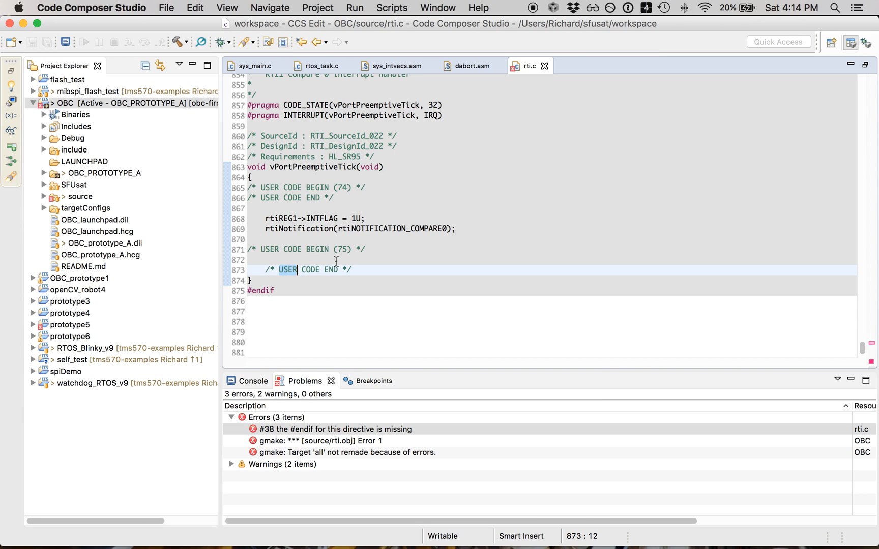
click(294, 295)
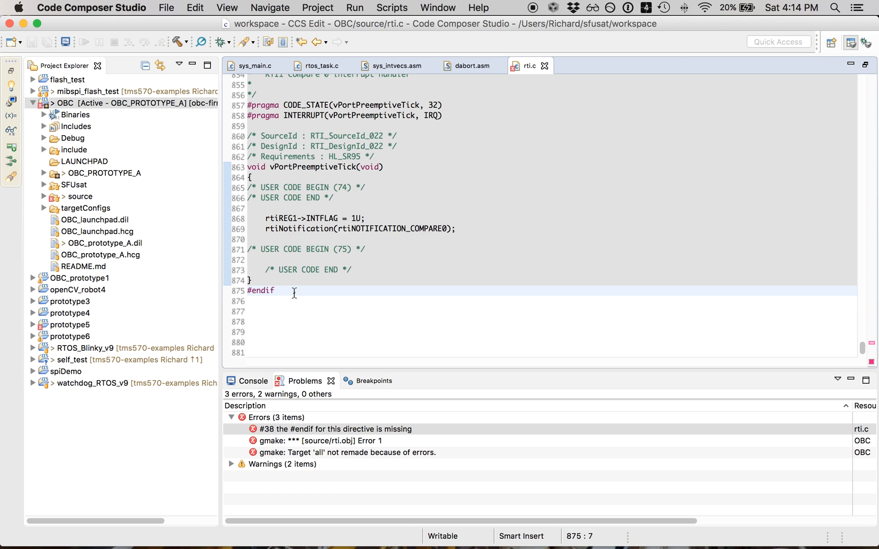
triple_click(257, 291)
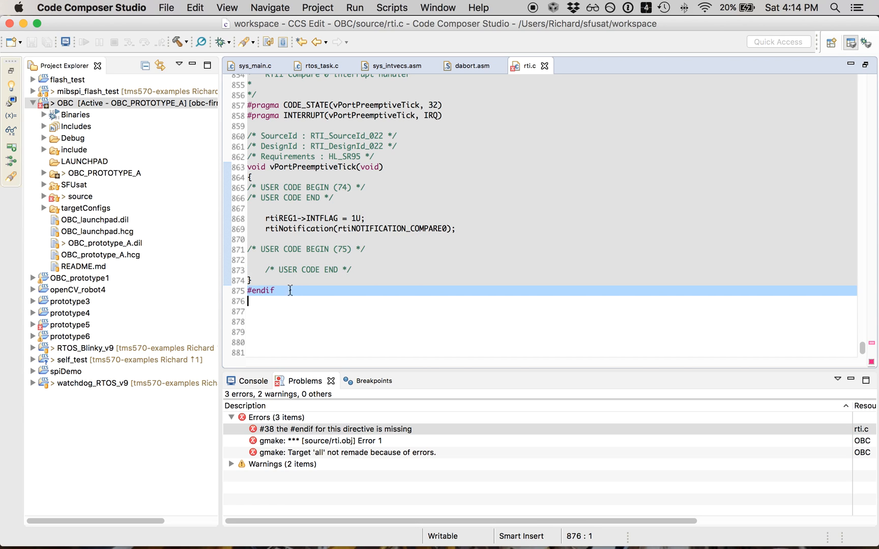
click(390, 220)
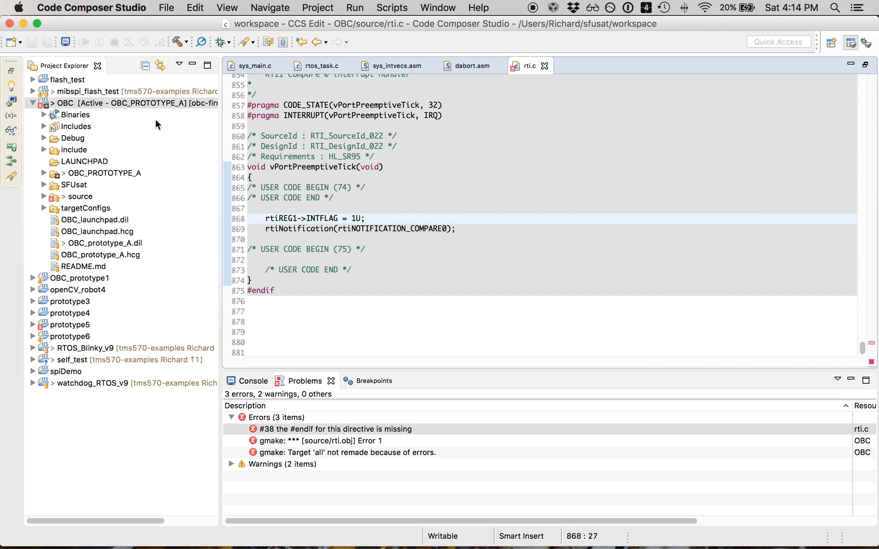
Step: Build the OBC project and reload the modified OBC.out into the running debug session
click(178, 41)
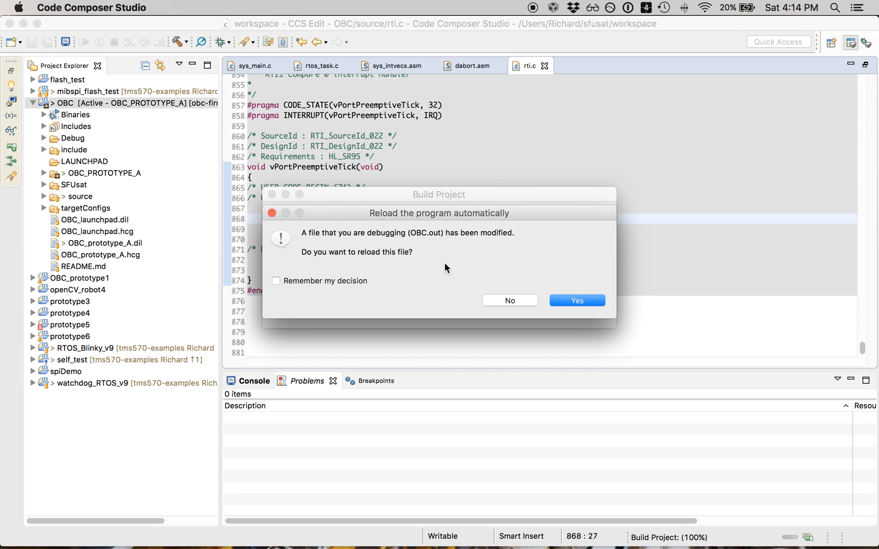
click(578, 301)
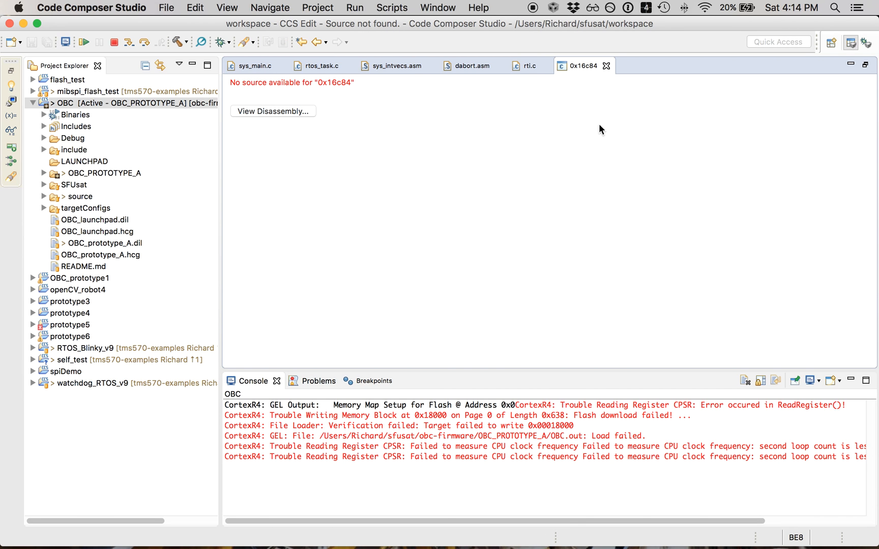
Step: In the debug perspective, reset the CortexR4 CPU and close the 0x16c84 tab that has no source
click(867, 42)
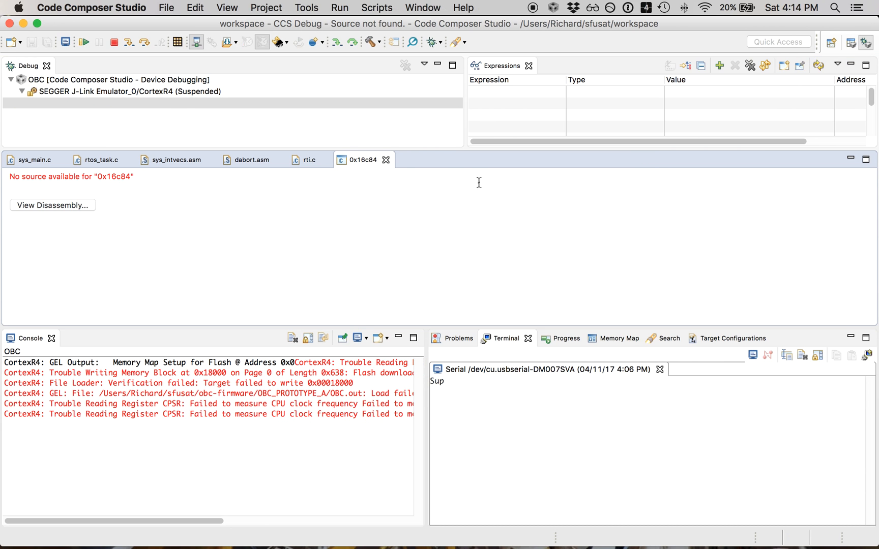
click(273, 44)
click(277, 43)
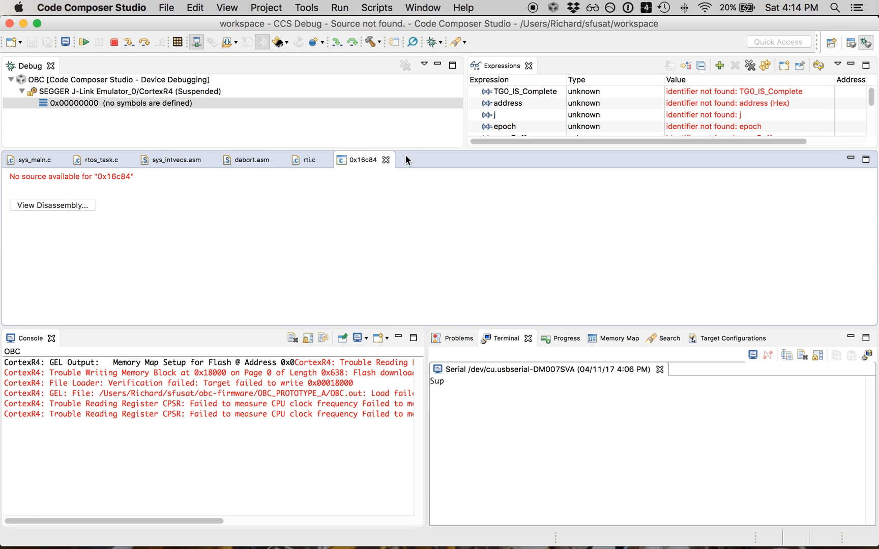
click(385, 161)
click(85, 91)
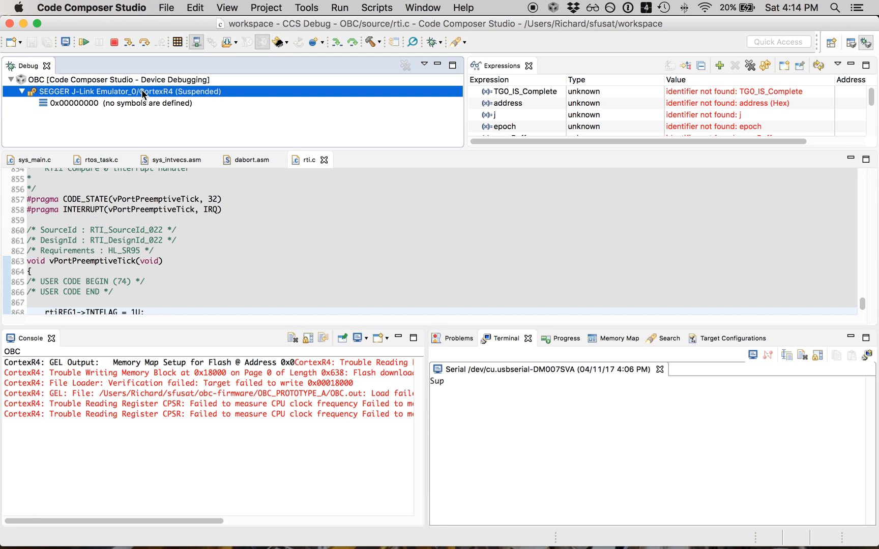
click(277, 43)
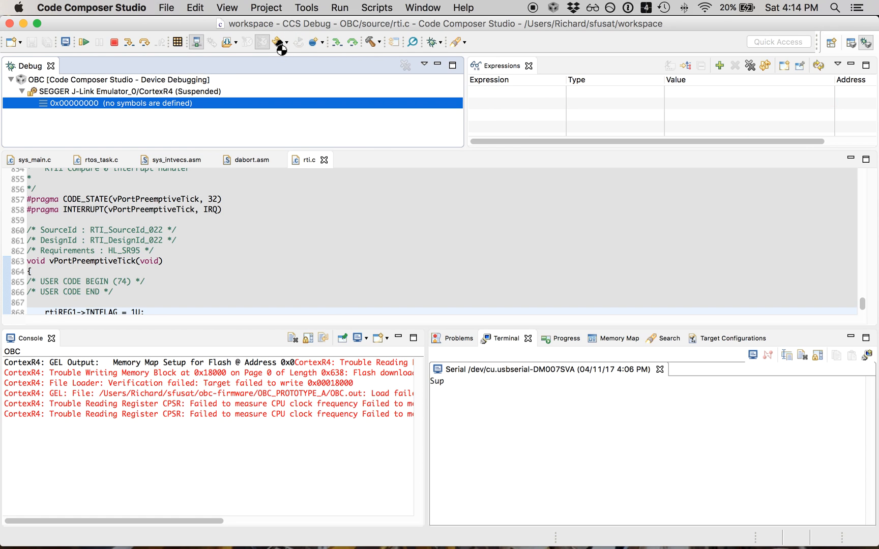
Step: Relaunch the OBC debug session, run the program on the CortexR4, and check its output in the serial terminal
click(441, 42)
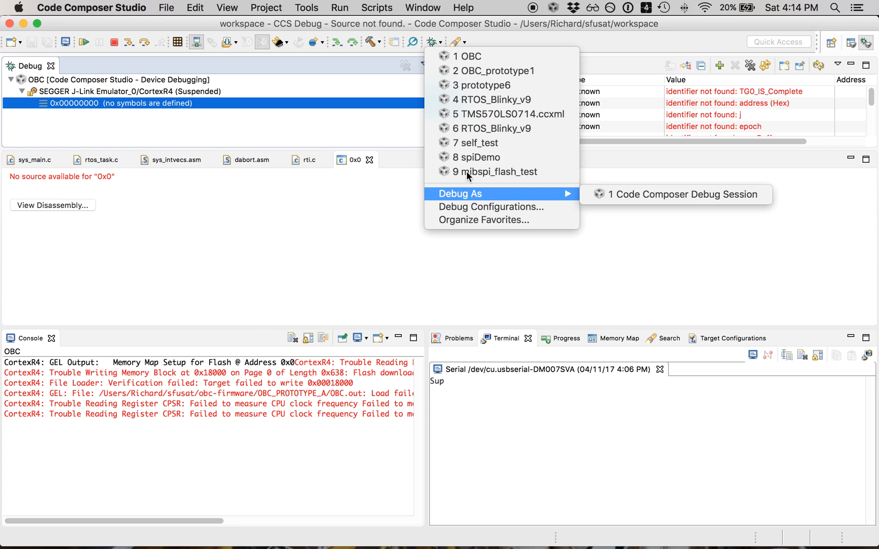
click(463, 57)
click(562, 298)
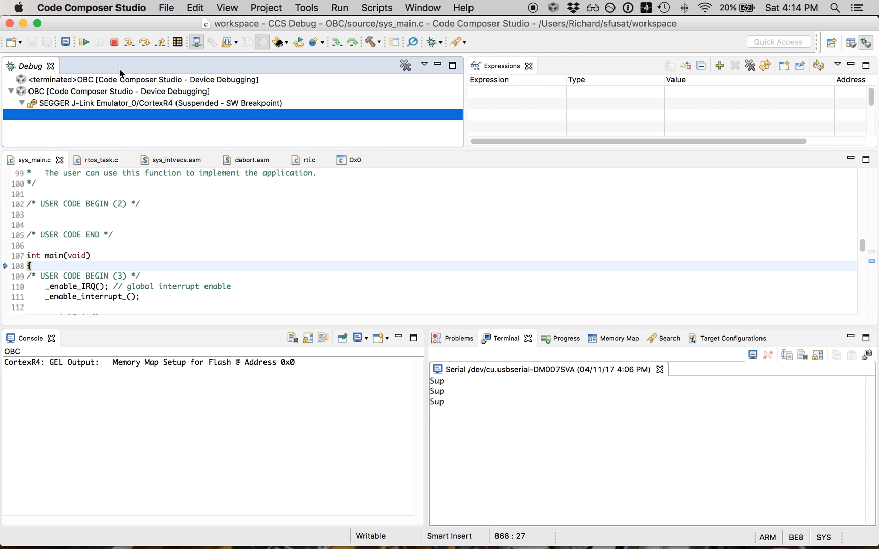
key(F8)
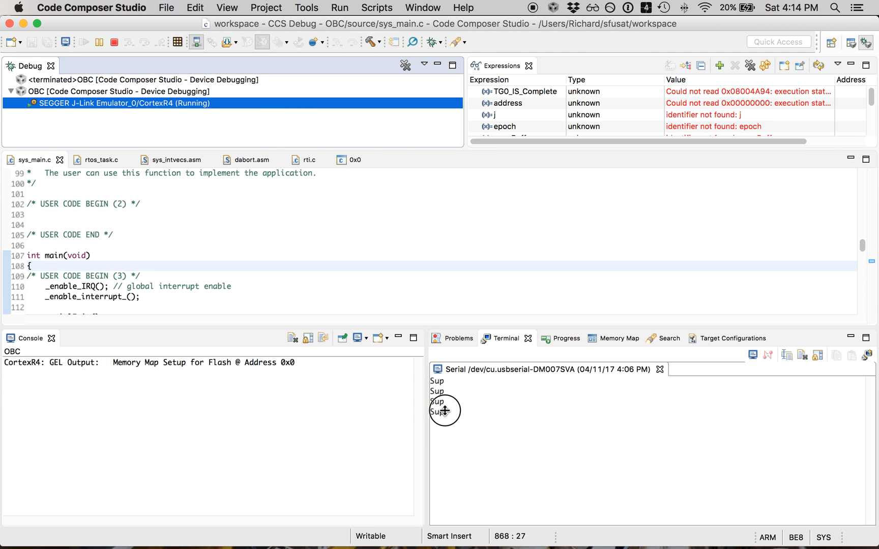
click(445, 411)
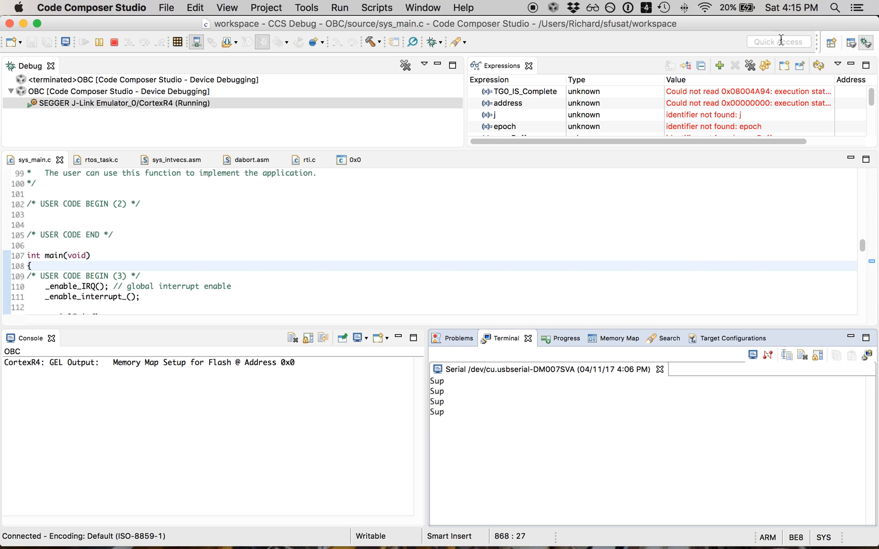
Step: Switch to the CCS Edit perspective and close every open editor file except sys_main.c
click(851, 42)
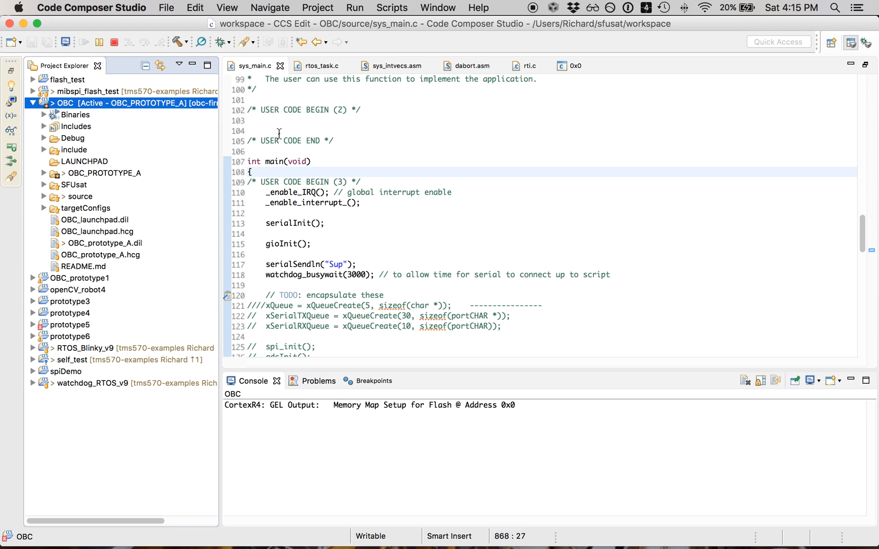
click(331, 65)
click(348, 66)
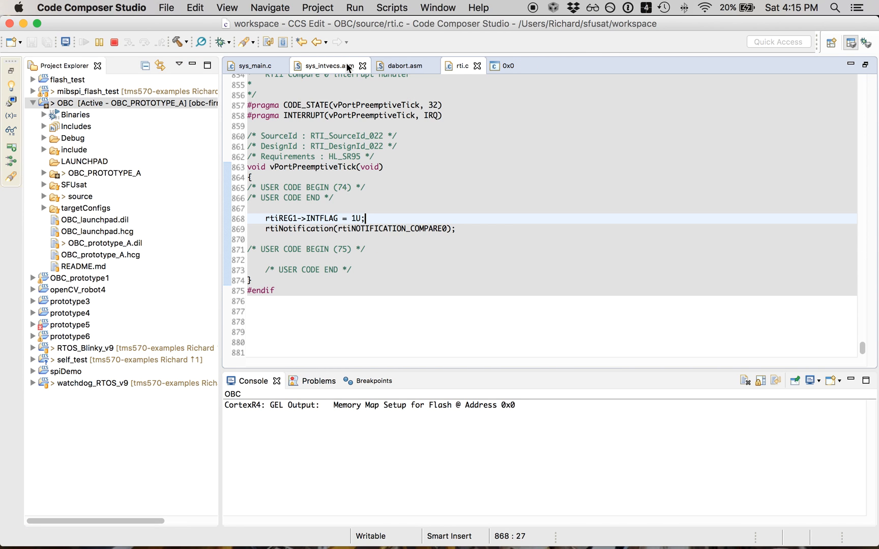
click(363, 66)
click(347, 66)
click(326, 66)
click(326, 66)
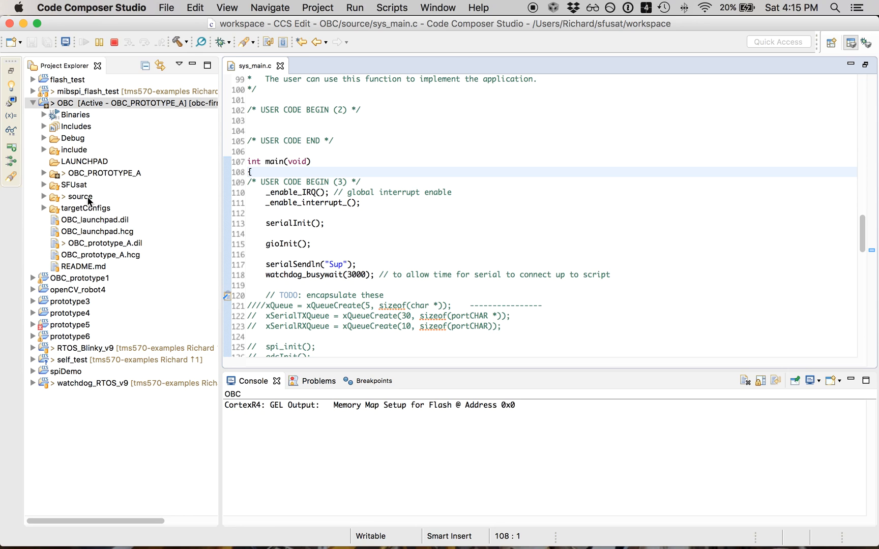
Step: Open sfu_hardwaredefs.h from the OBC project's SFUsat folder
click(43, 186)
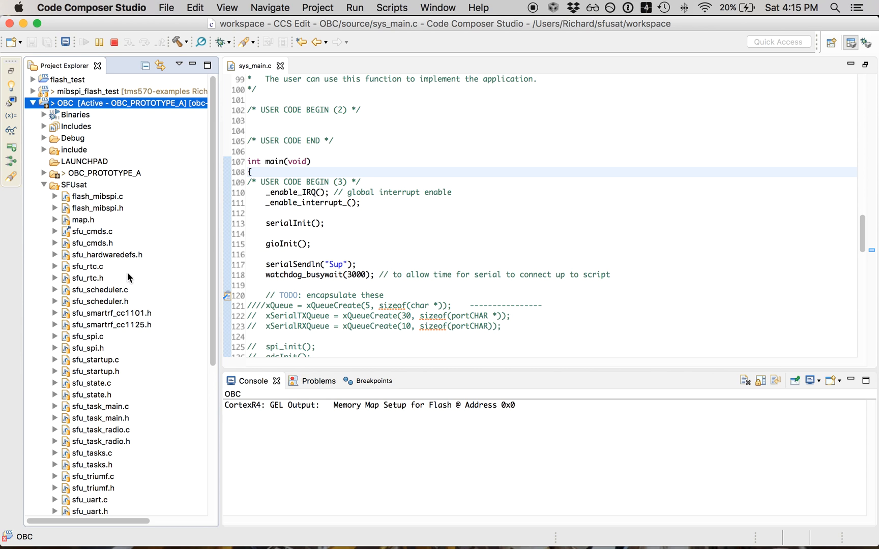
double_click(98, 253)
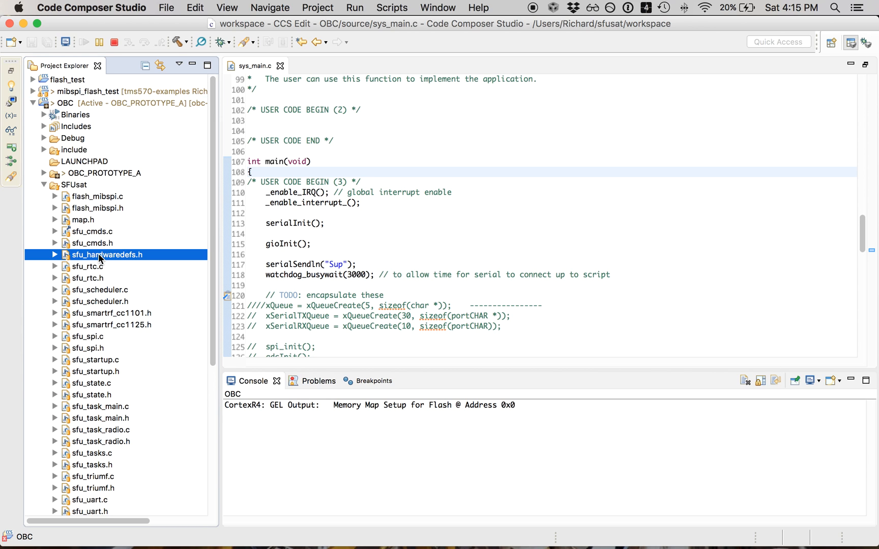
click(385, 218)
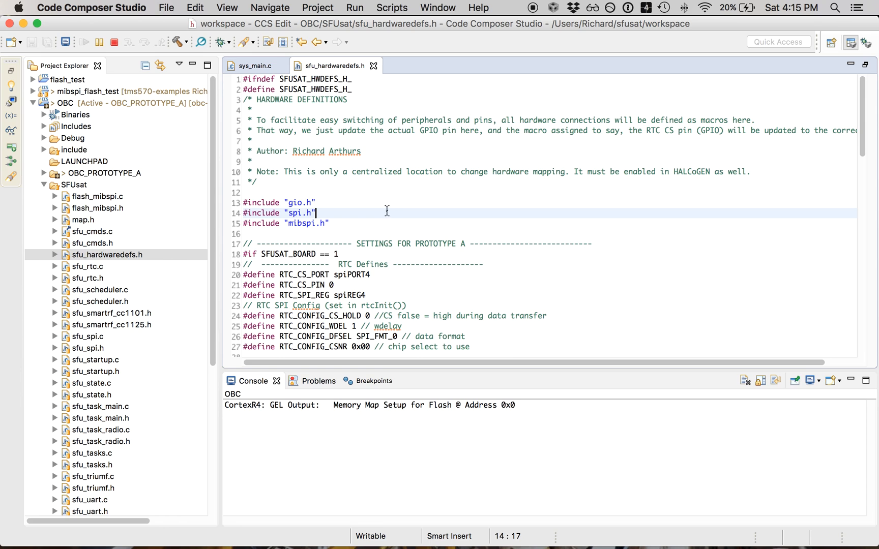
Step: Examine the #if SFUSAT_BOARD == 1 condition that guards the Prototype A settings in sfu_hardwaredefs.h
scroll(384, 213, down, 3)
drag(260, 175, 349, 175)
click(350, 176)
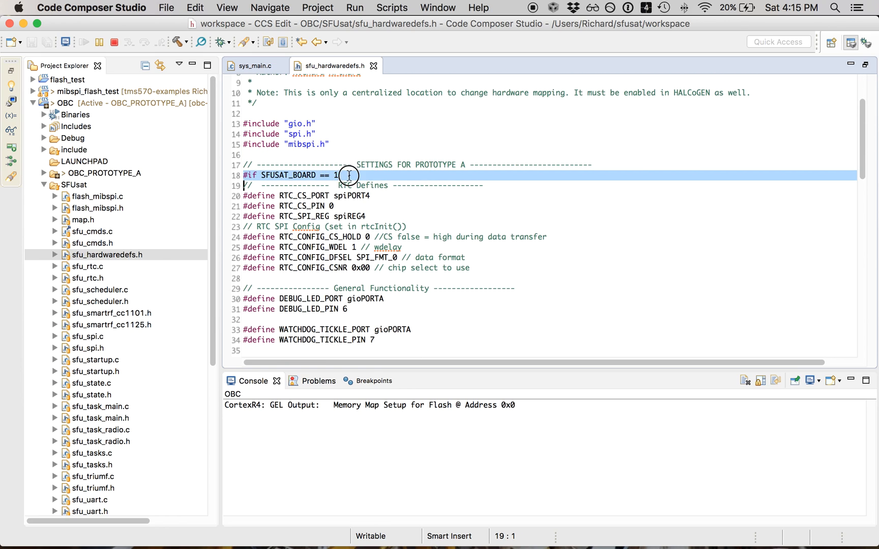
double_click(298, 175)
click(255, 174)
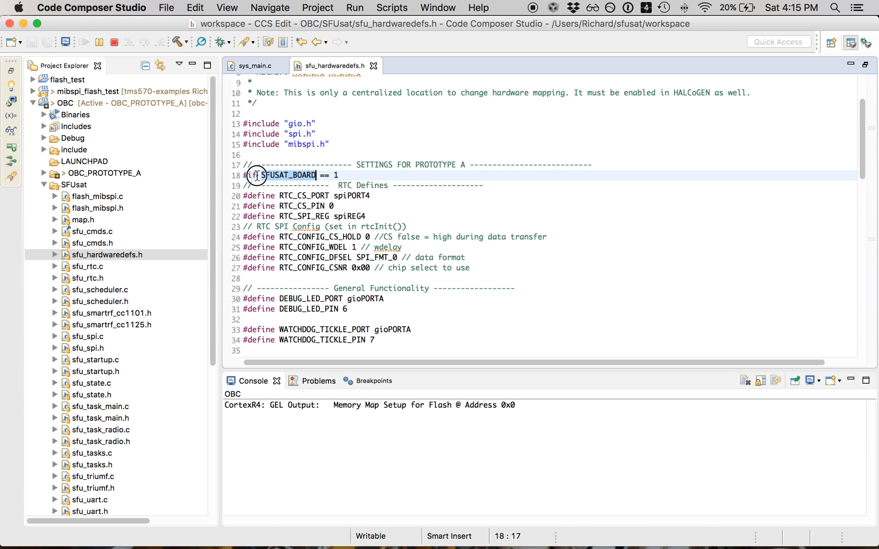
click(248, 175)
drag(248, 175, 336, 174)
click(338, 155)
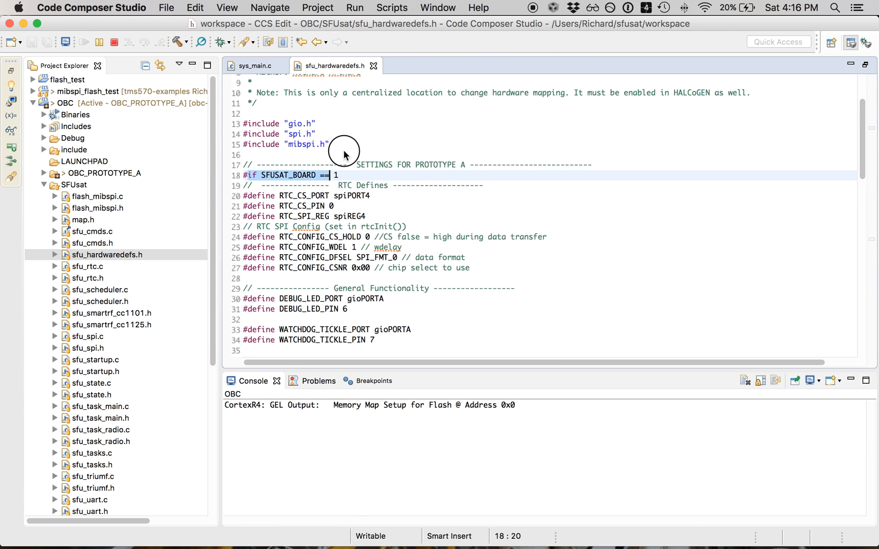
click(354, 165)
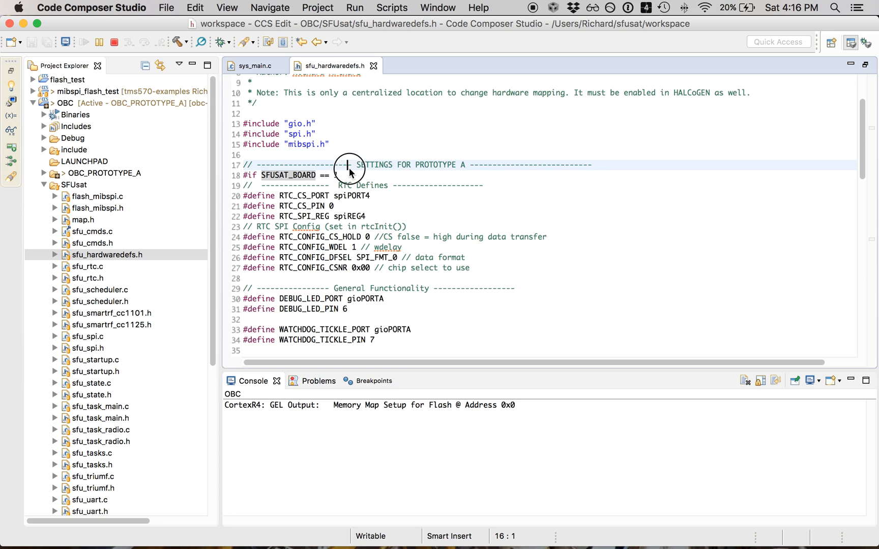
click(275, 174)
Step: Compare the Prototype A hardware definitions with the Launchpad ones, including the RTC chip-select port and SPI register
scroll(286, 173, down, 15)
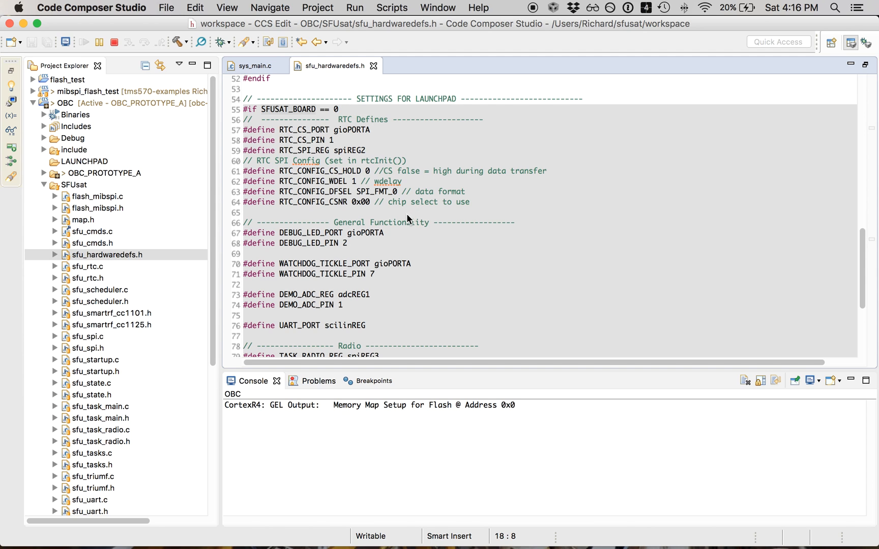
scroll(437, 235, up, 5)
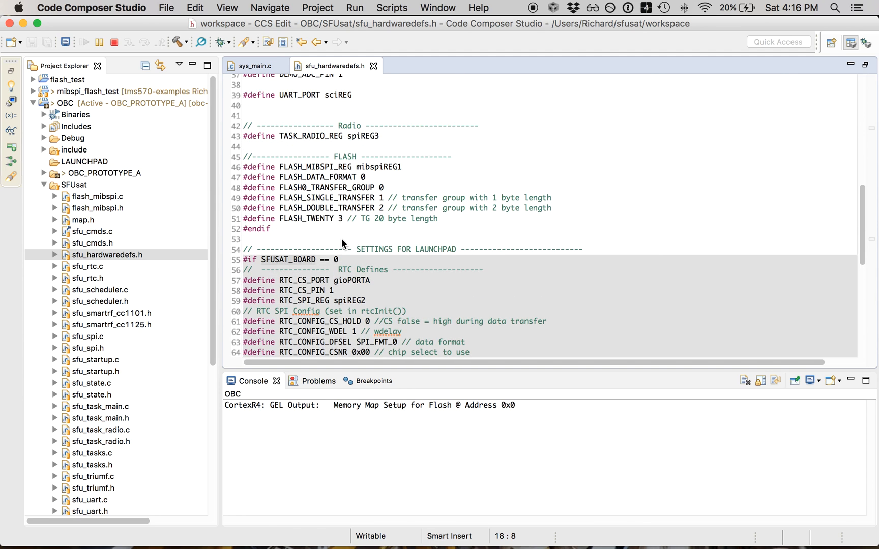
click(348, 239)
scroll(350, 238, up, 3)
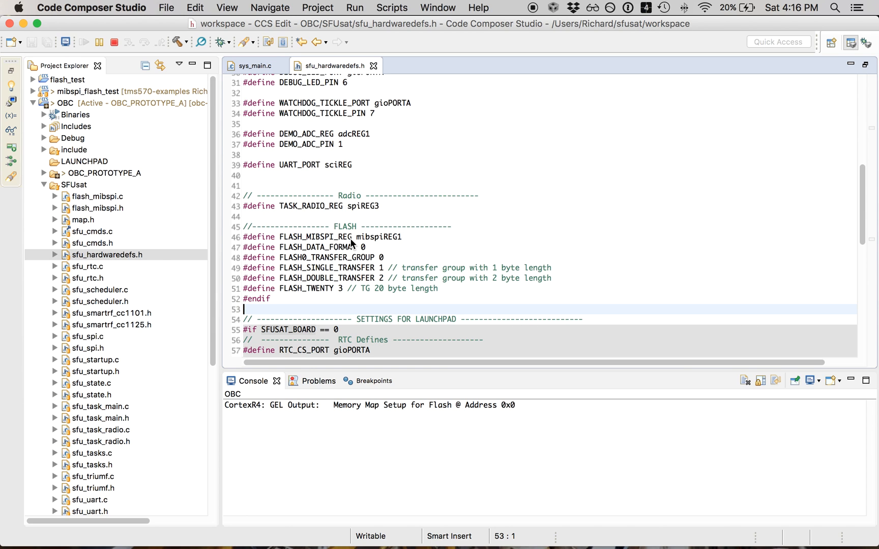
scroll(351, 239, up, 7)
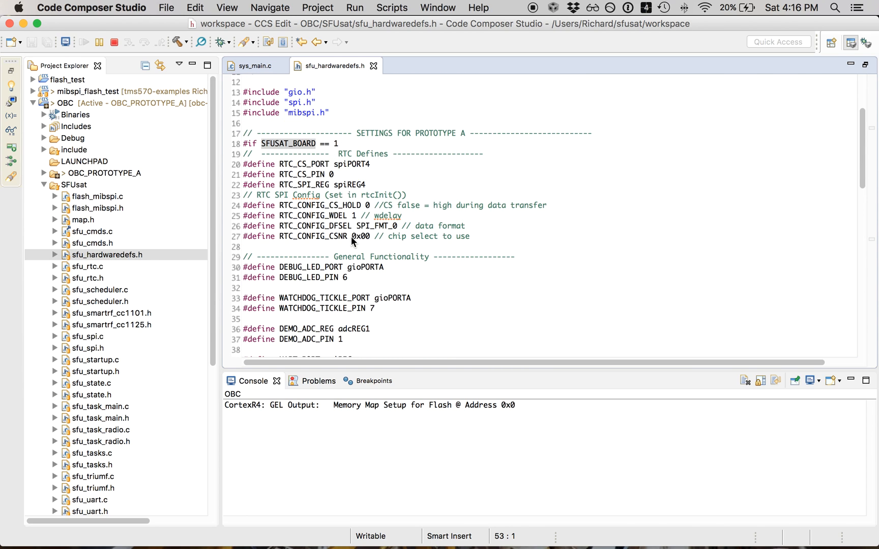
scroll(356, 198, up, 1)
click(378, 178)
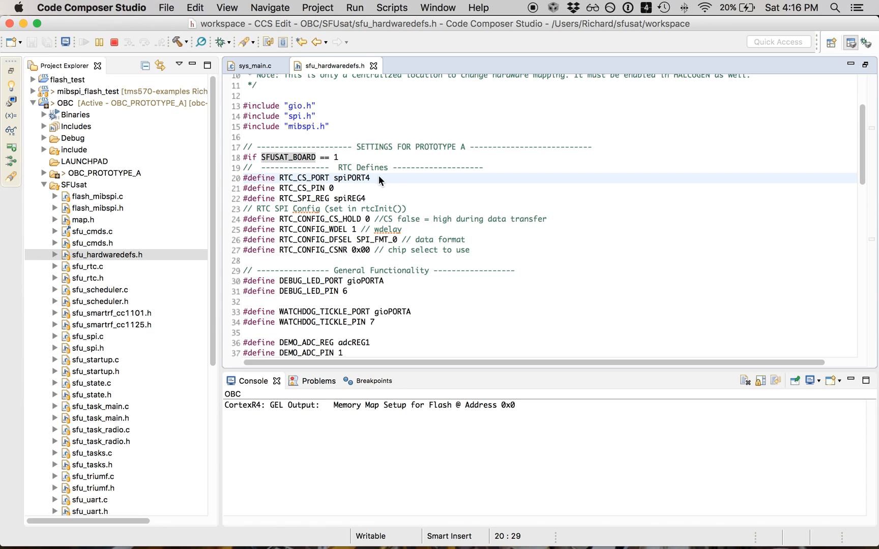
double_click(349, 179)
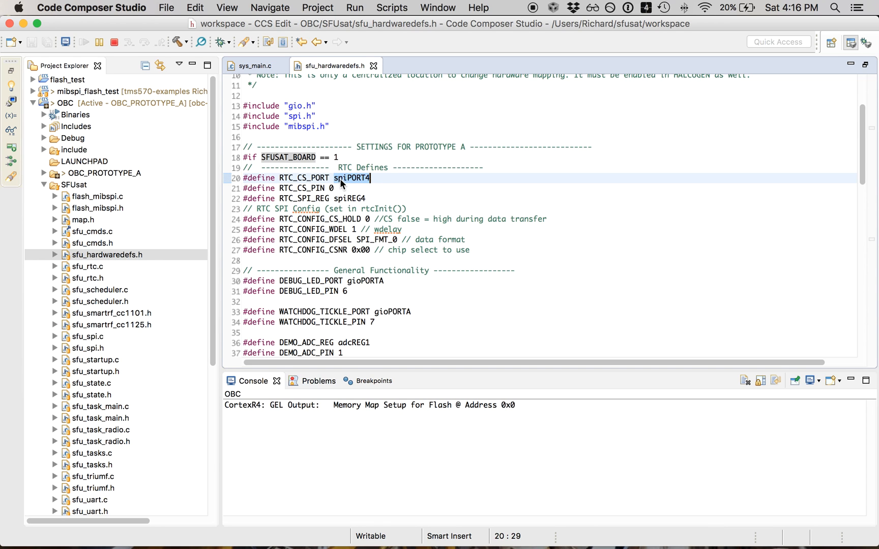
scroll(346, 179, down, 10)
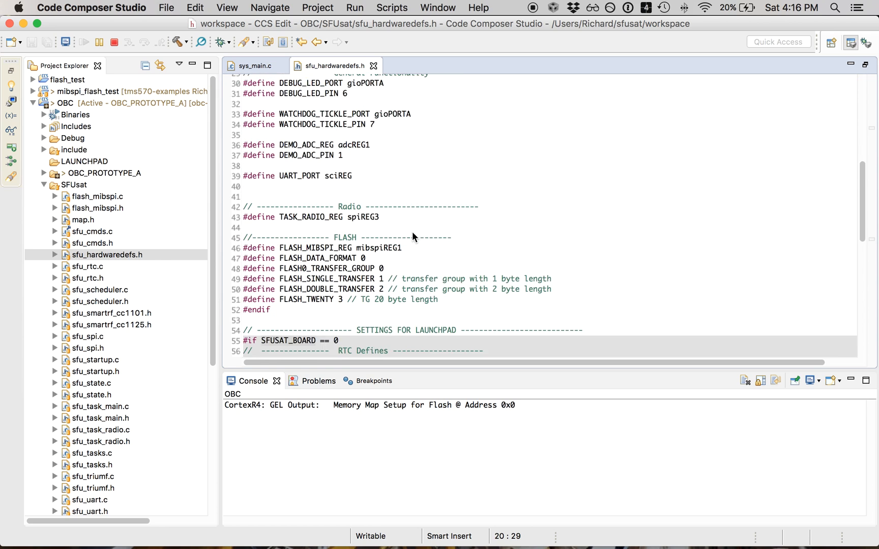
scroll(400, 222, down, 4)
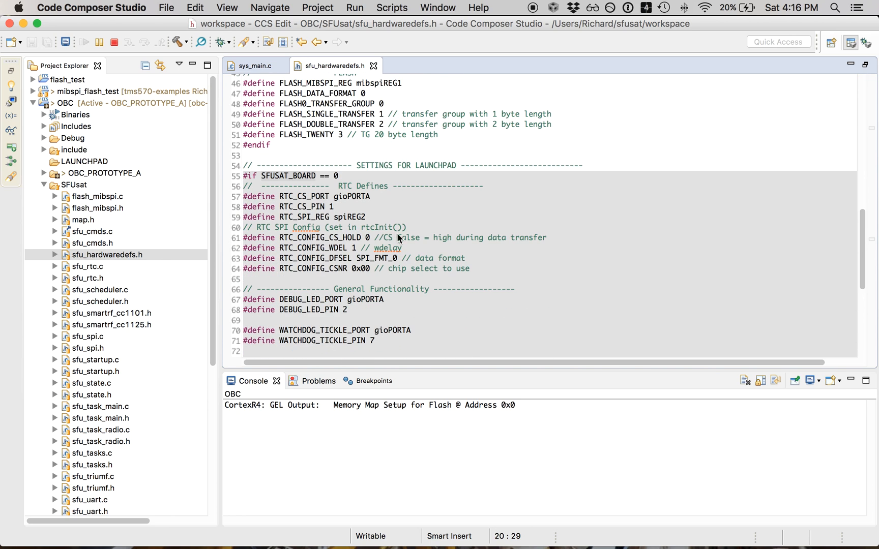
double_click(338, 217)
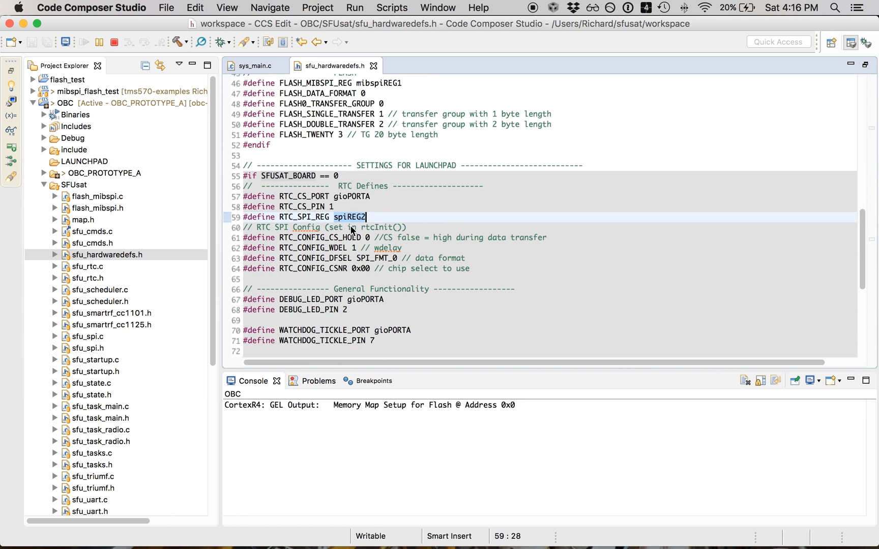
scroll(347, 219, up, 6)
scroll(348, 219, up, 8)
click(416, 221)
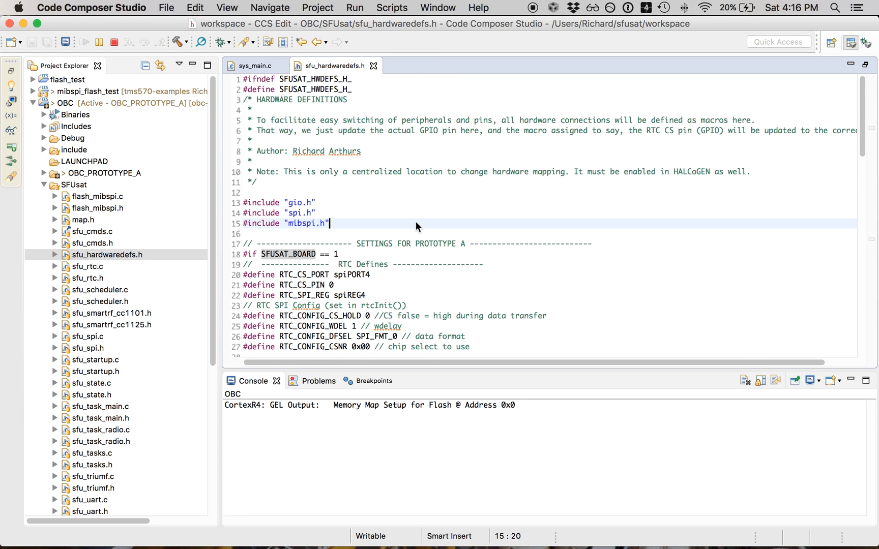
Step: Examine the Prototype A RTC defines: RTC_CS_PORT, RTC_CS_PIN, RTC_SPI_REG and the RTC SPI configuration macros
scroll(387, 222, down, 4)
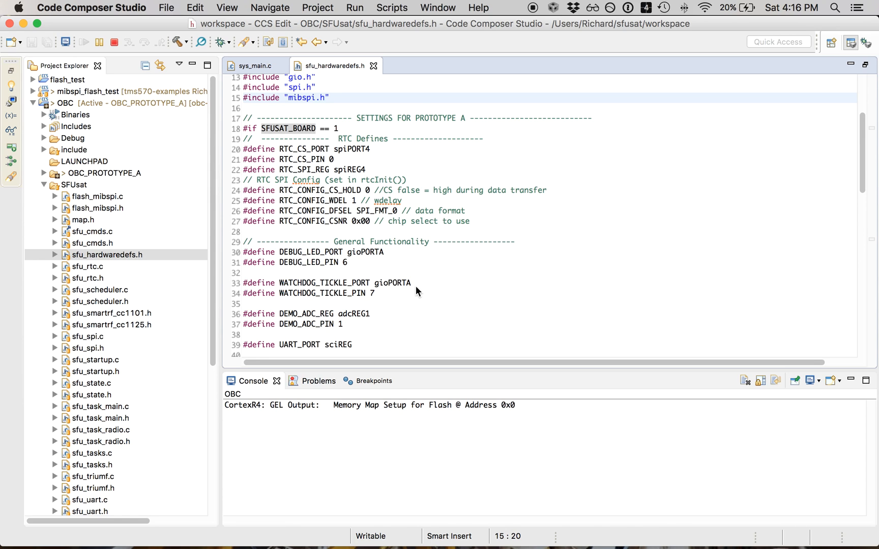
double_click(358, 149)
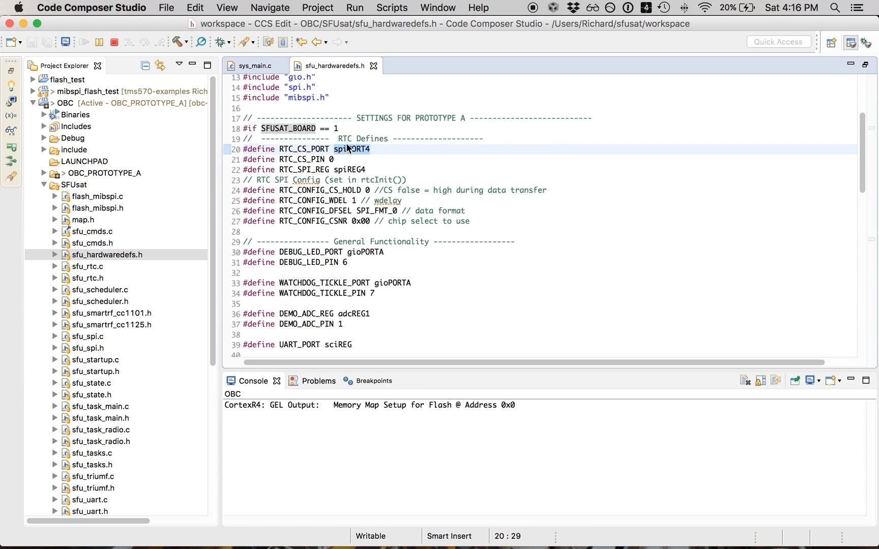
double_click(288, 151)
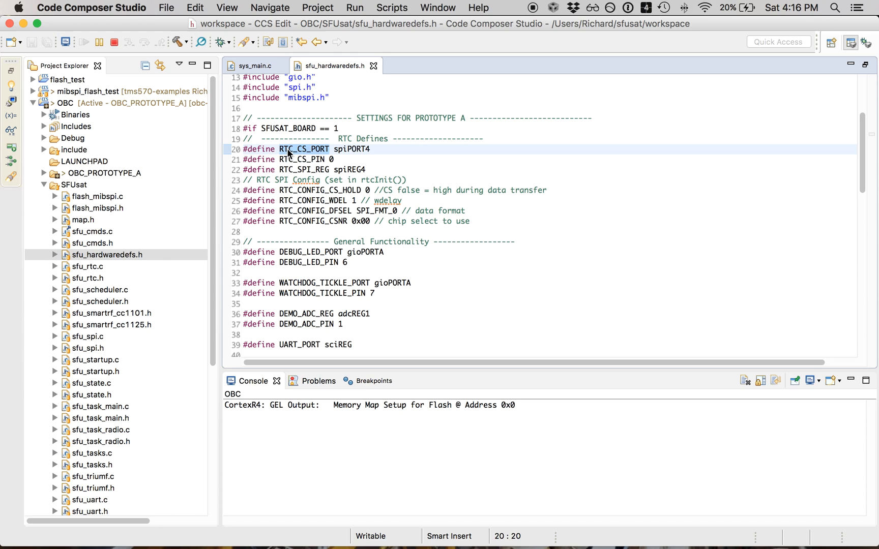
click(309, 162)
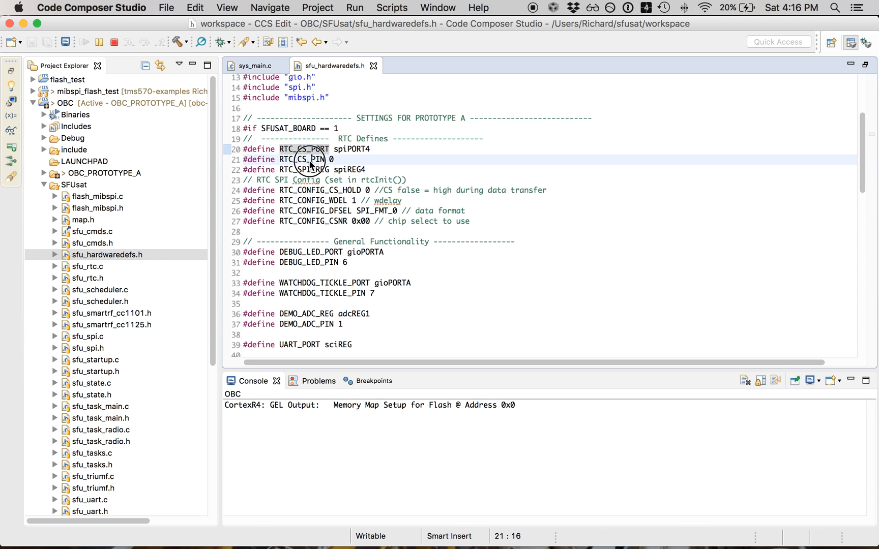
click(311, 171)
click(304, 198)
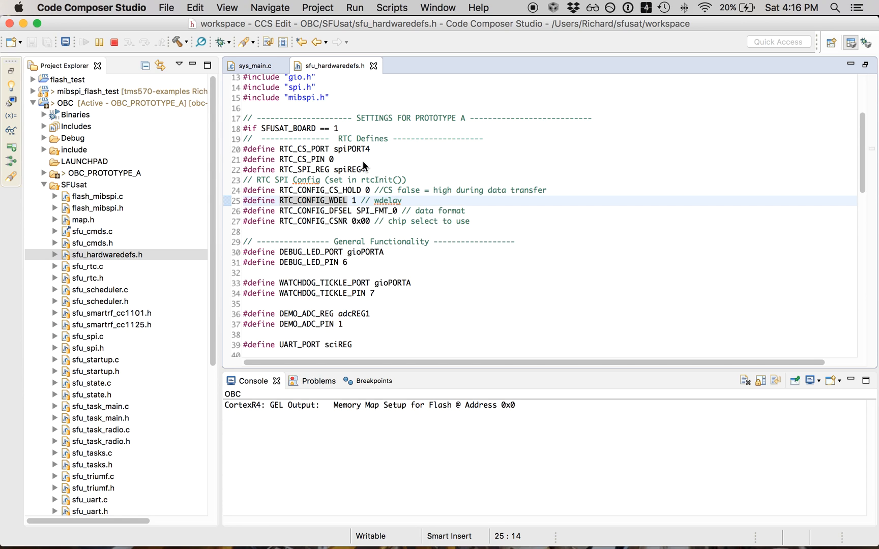
click(363, 161)
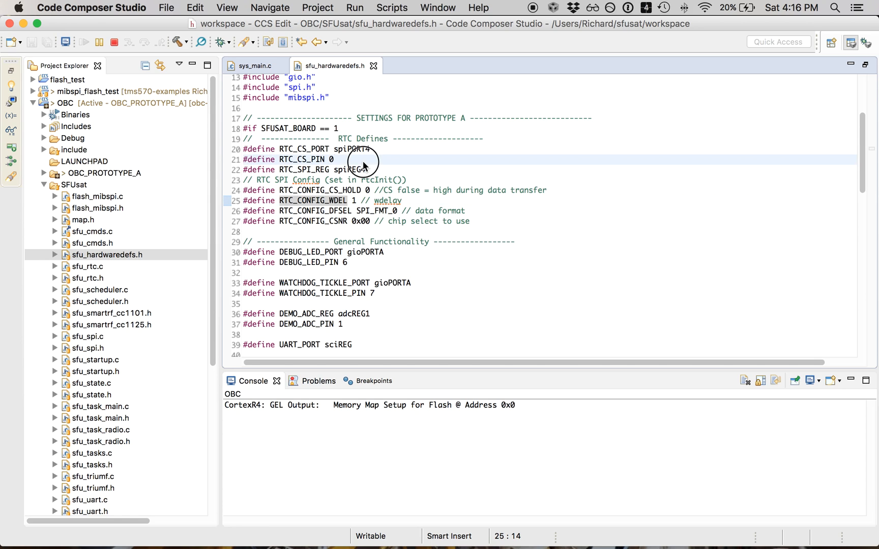
click(387, 146)
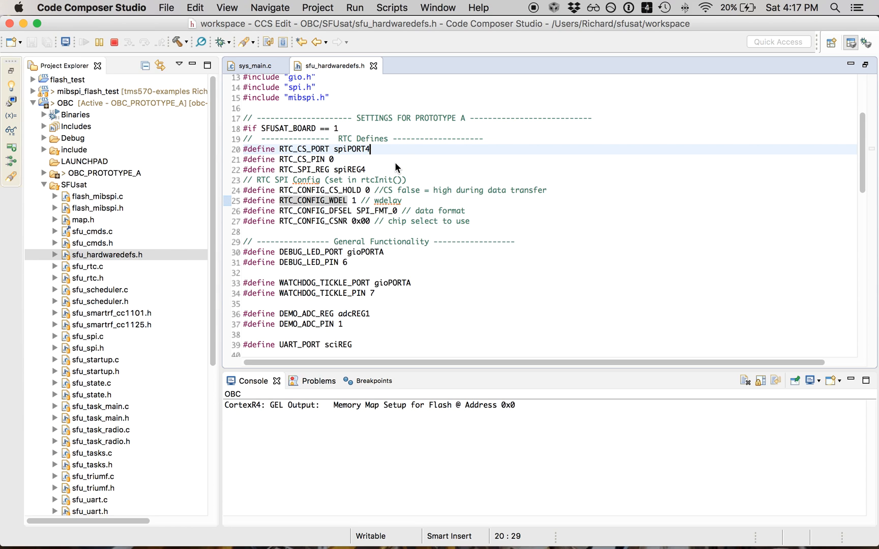
click(386, 171)
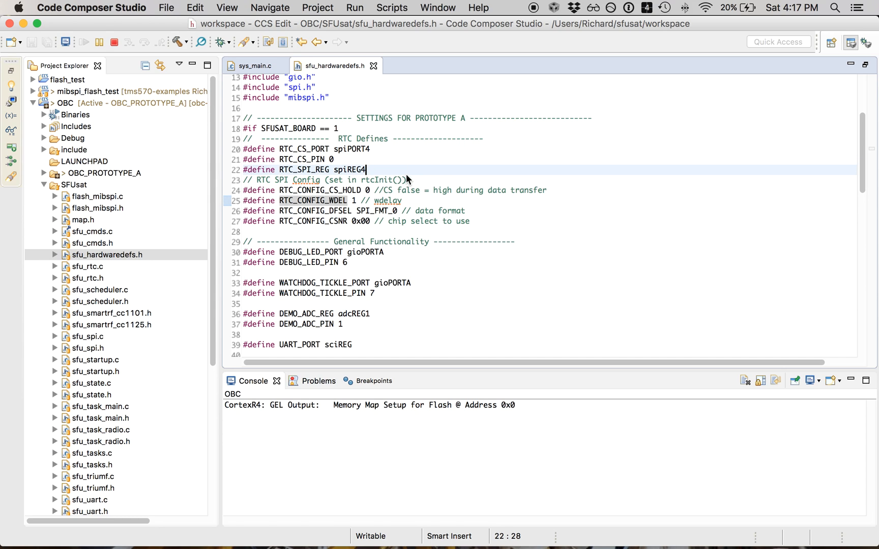
click(408, 175)
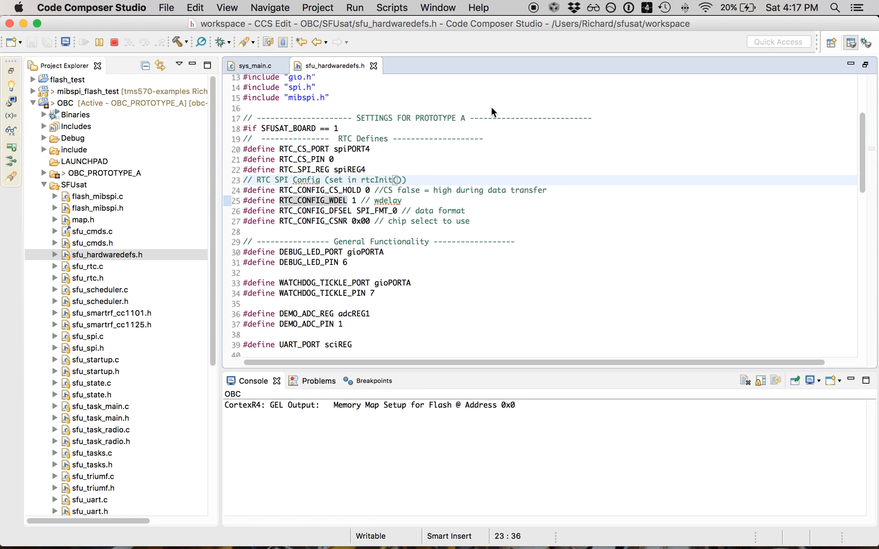